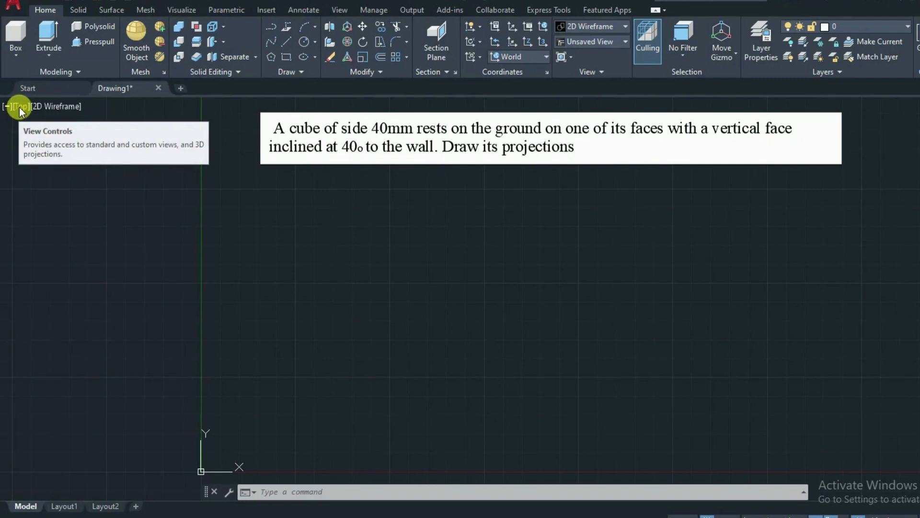
Set the viewport to the preset Top view, keeping the cube problem statement readable with empty space beneath it.
click(19, 107)
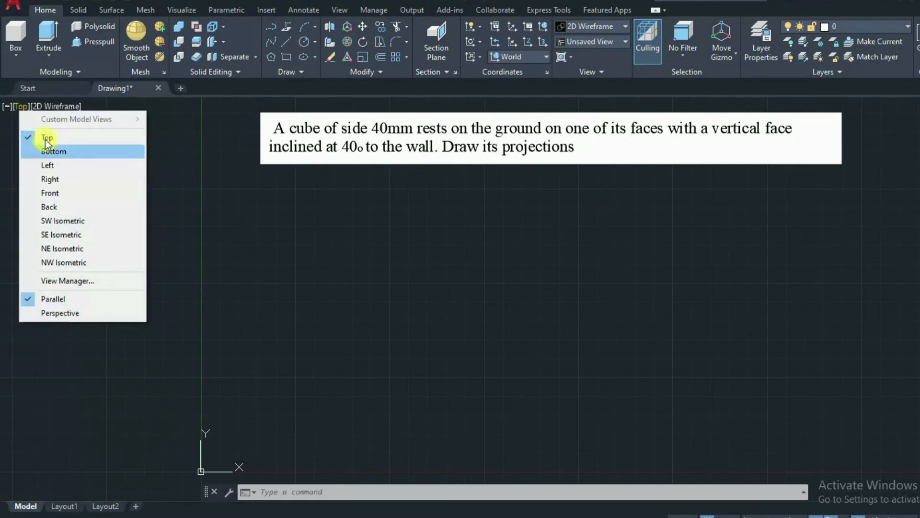
click(37, 136)
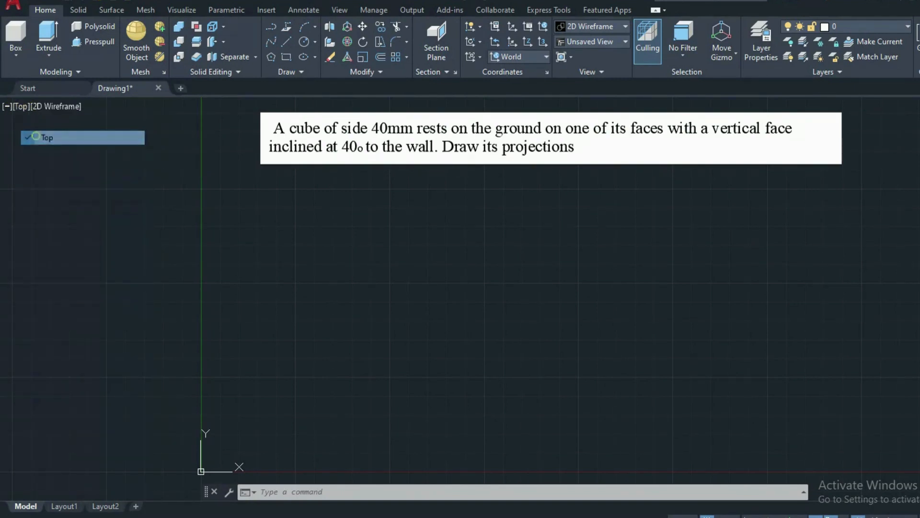
scroll(270, 214, down, 3)
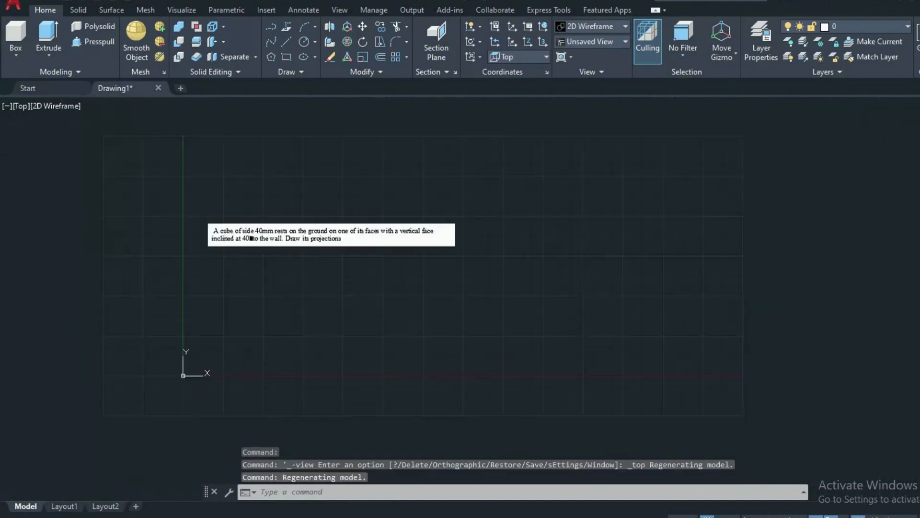
scroll(322, 248, up, 1)
scroll(239, 245, up, 1)
mouse_move(242, 246)
middle_down()
mouse_move(261, 240)
mouse_move(292, 197)
middle_up()
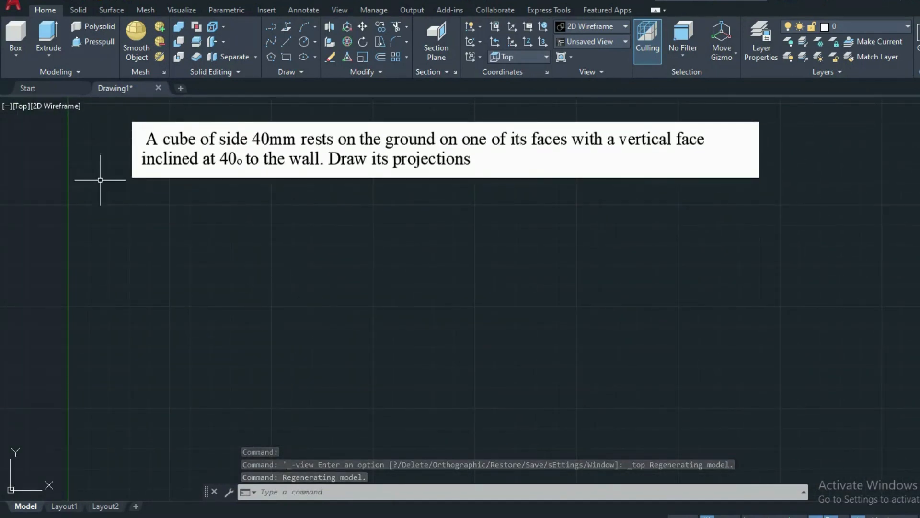
Create a solid cube with 40 mm sides below the problem statement using Box with the Cube option and Ortho on.
click(15, 52)
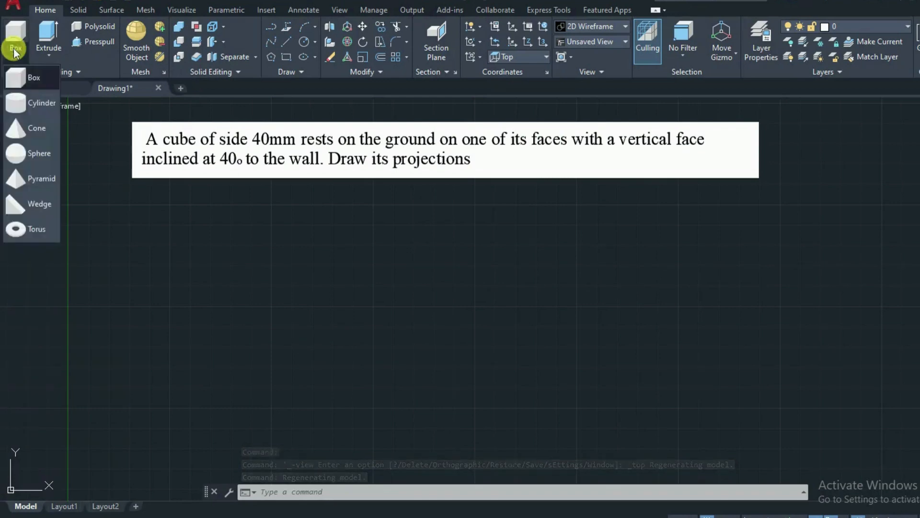
click(16, 78)
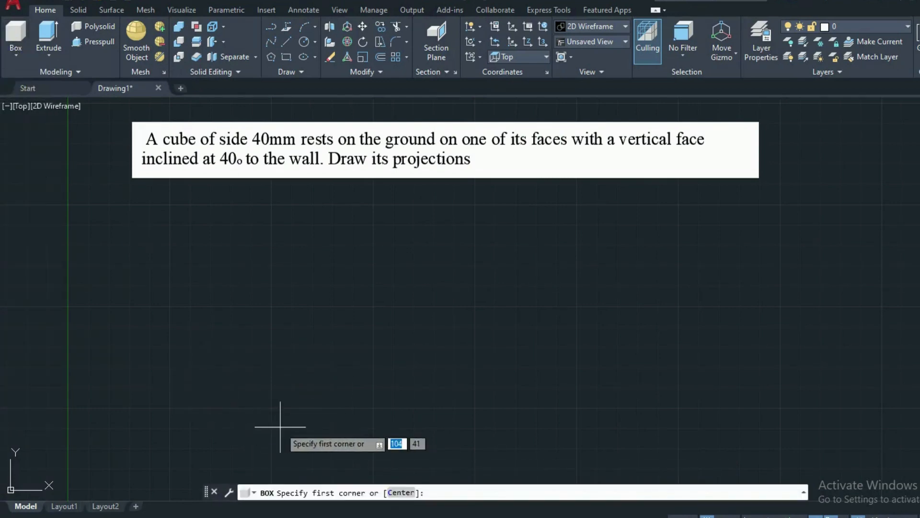
click(177, 341)
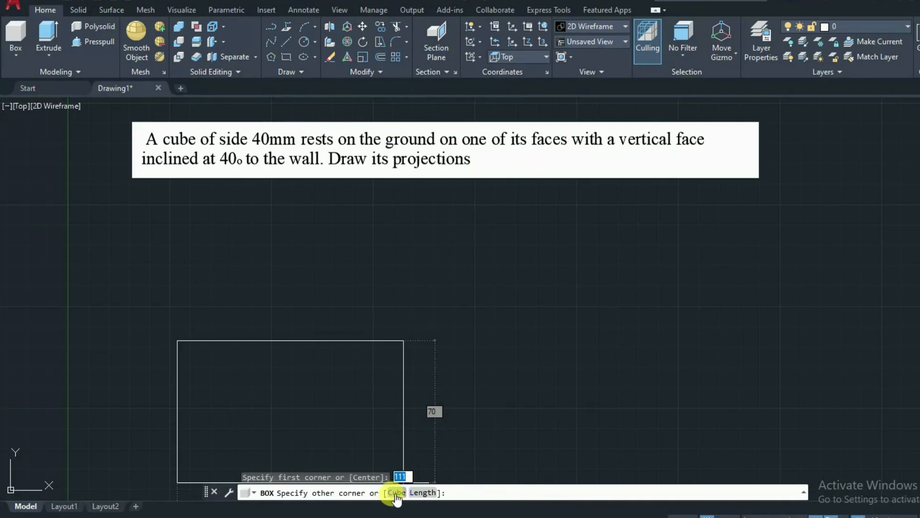
click(396, 493)
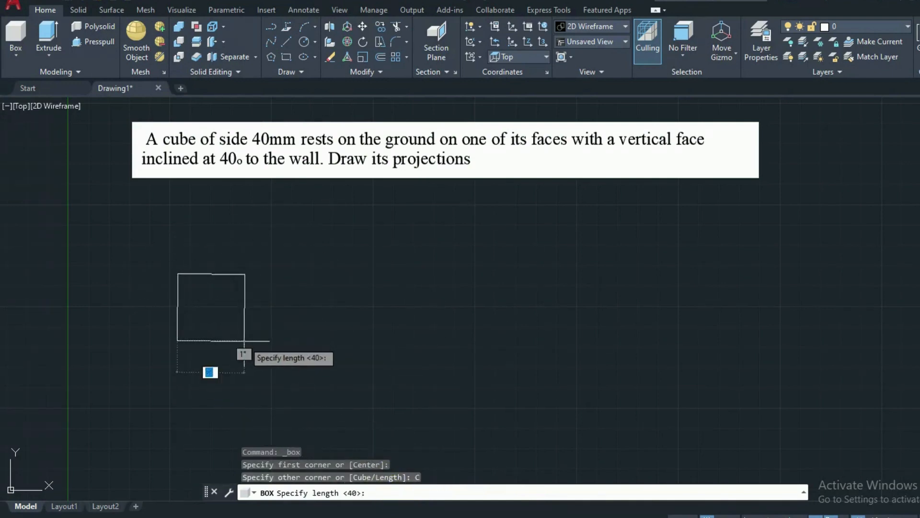
key(F8)
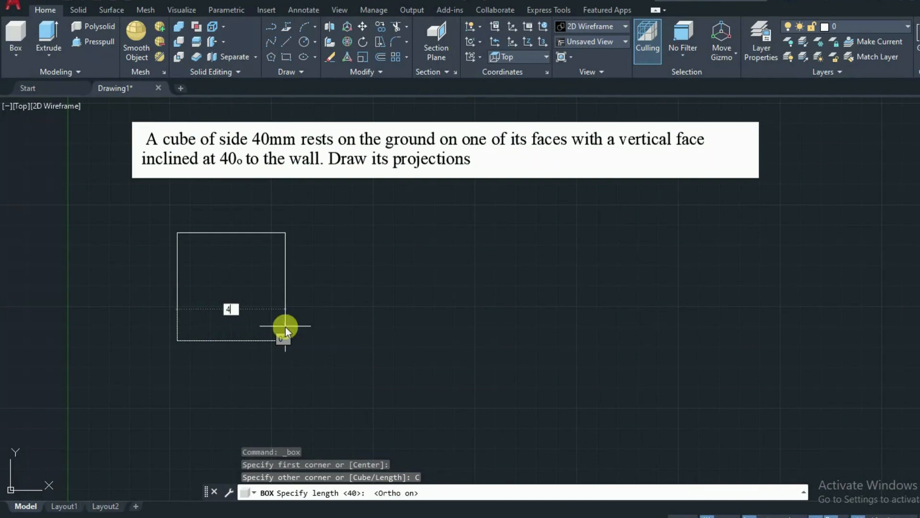
text(40)
key(Return)
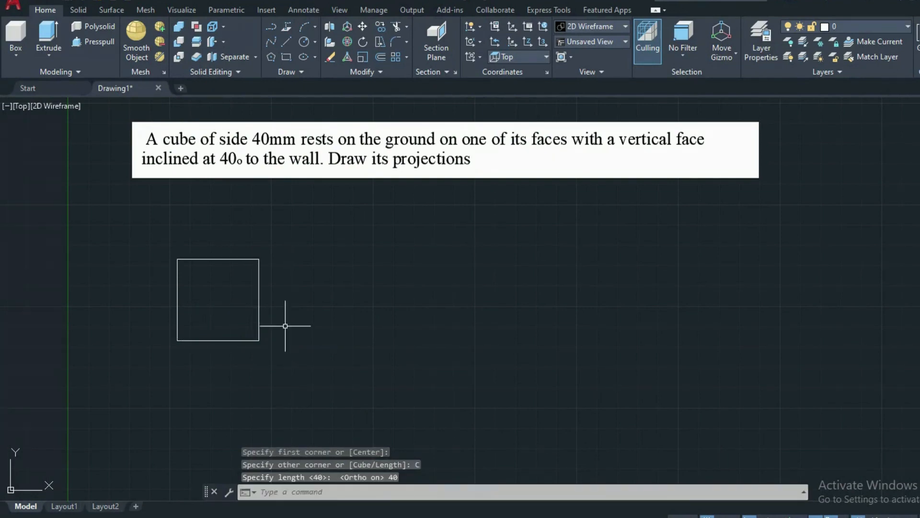
middle_drag(214, 287, 286, 283)
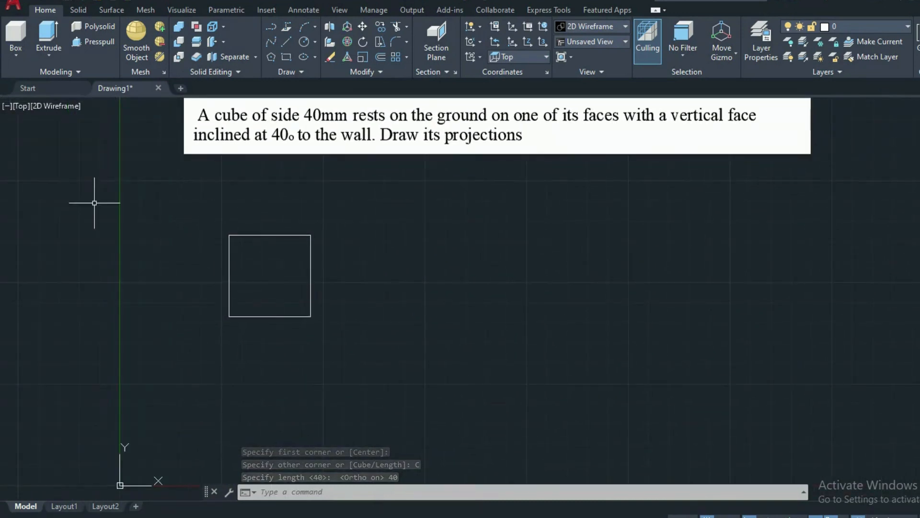
Apply the Conceptual visual style, inspect the cube in 3D, and return to the Top view.
click(69, 106)
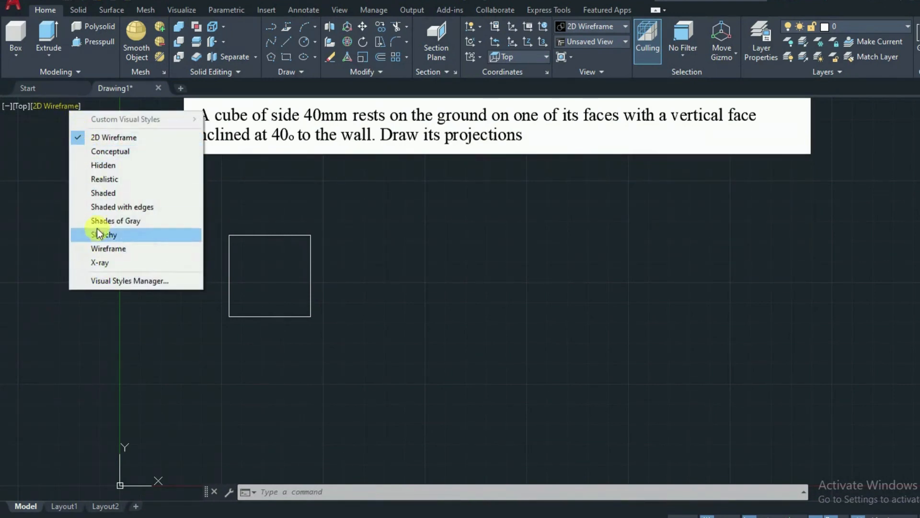
click(99, 153)
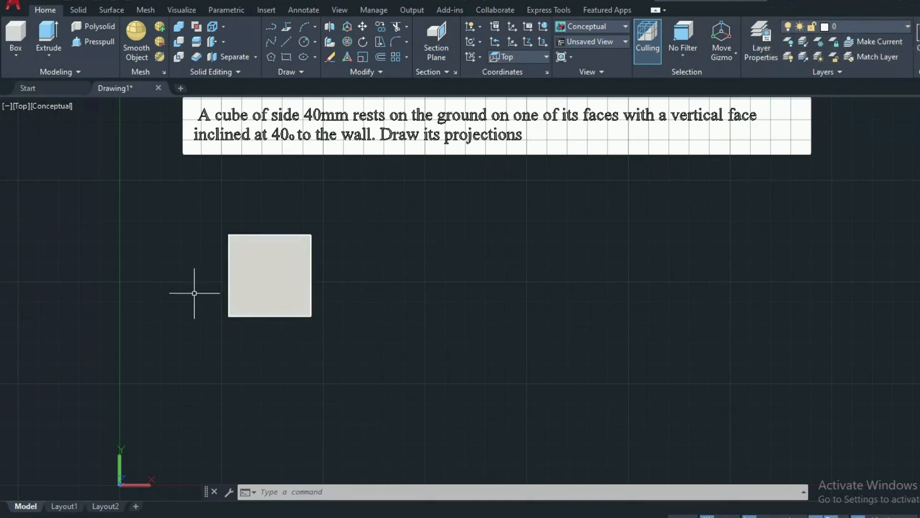
shift+middle_drag(194, 293, 165, 176)
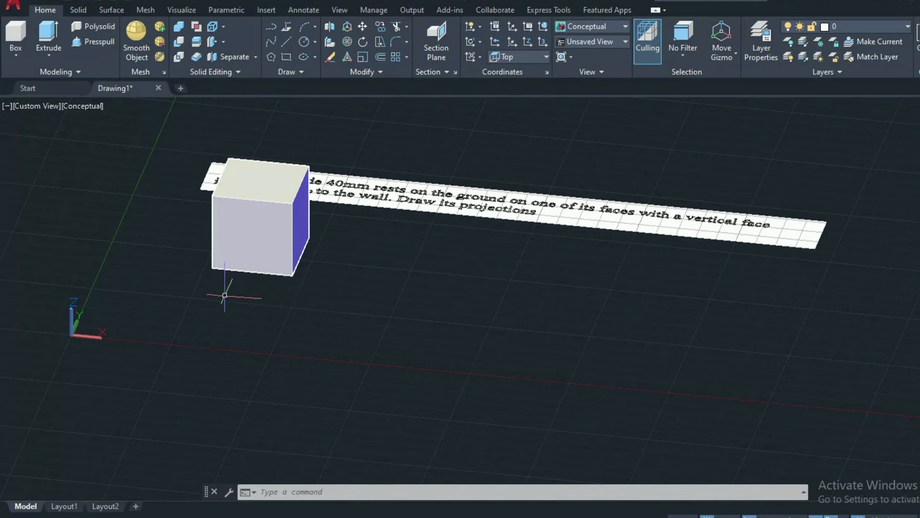
key(ctrl+z)
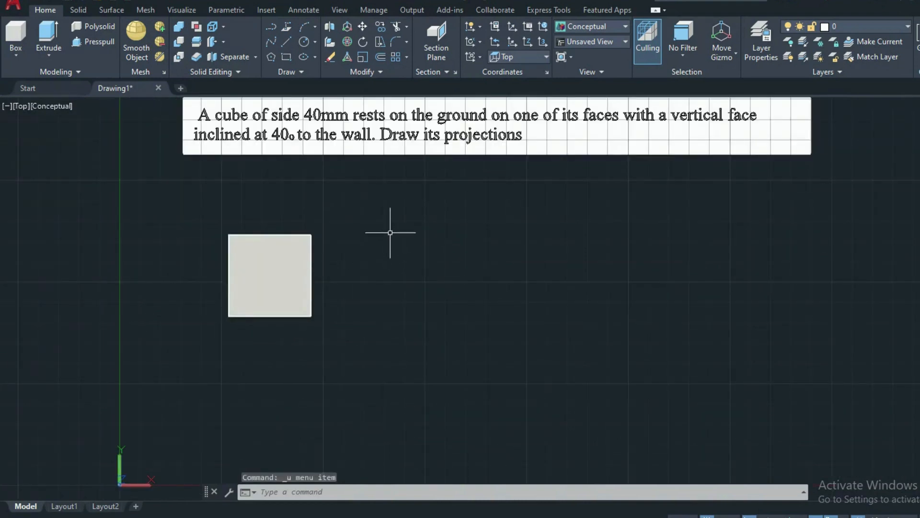
Rotate the cube by 40 degrees about its lower-left corner with Ortho turned off.
click(527, 152)
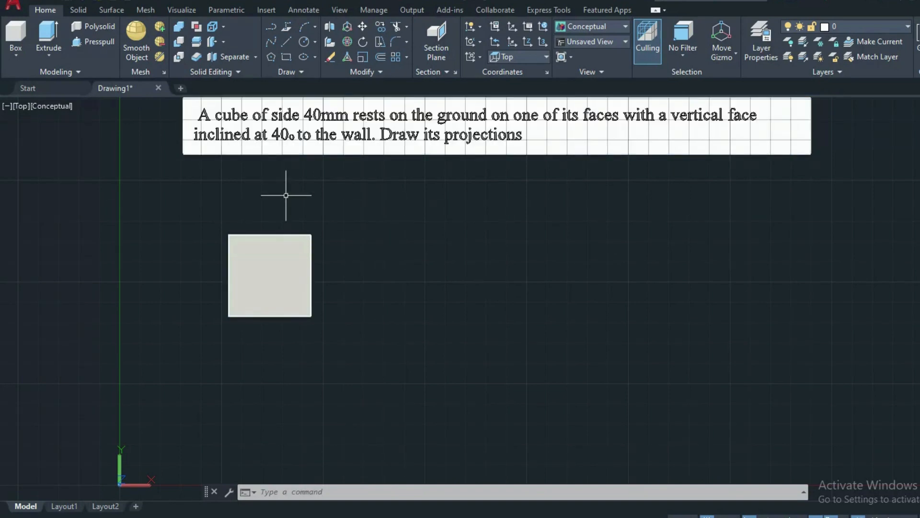
click(290, 491)
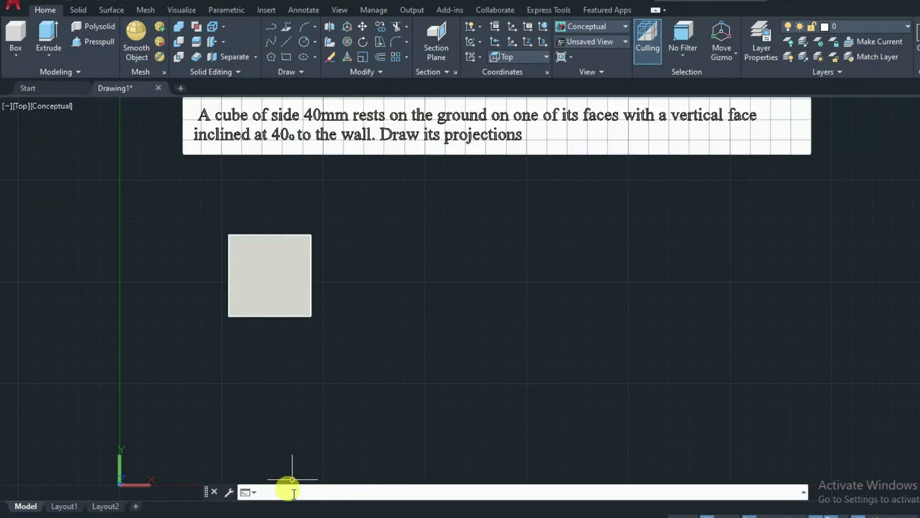
text(RO)
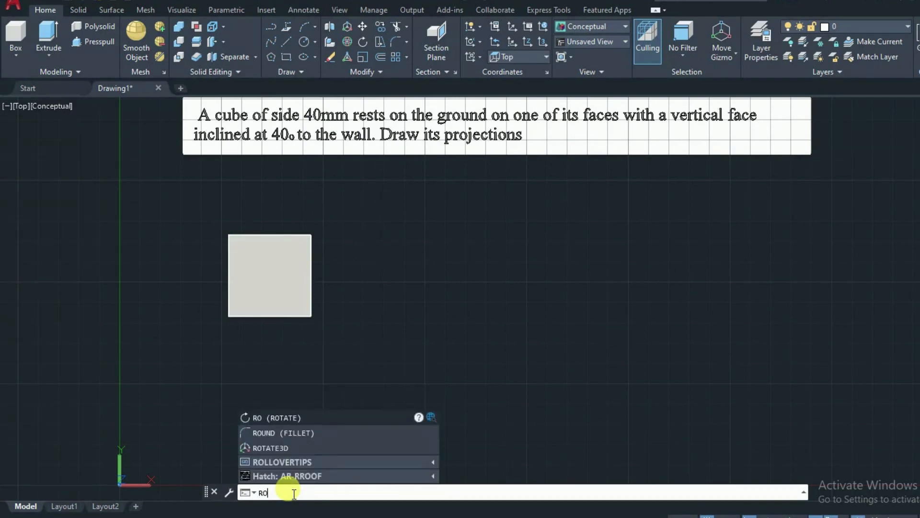
key(Return)
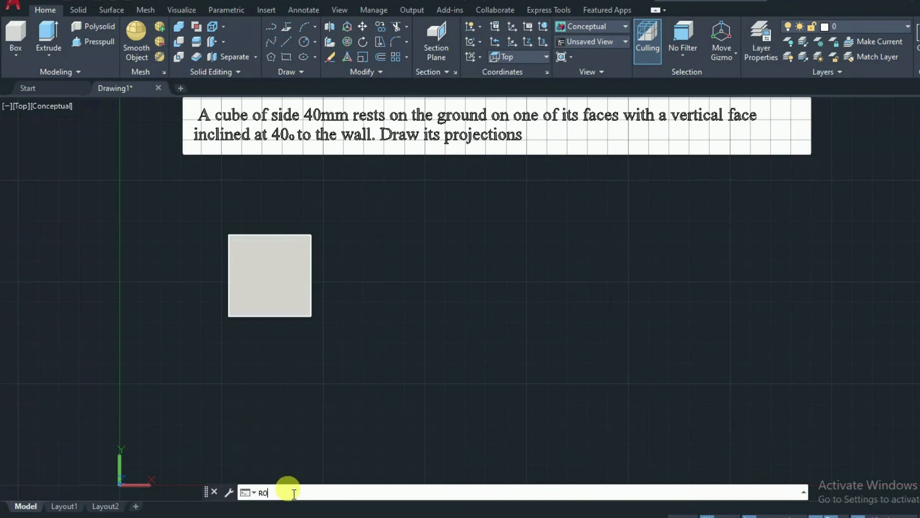
click(257, 256)
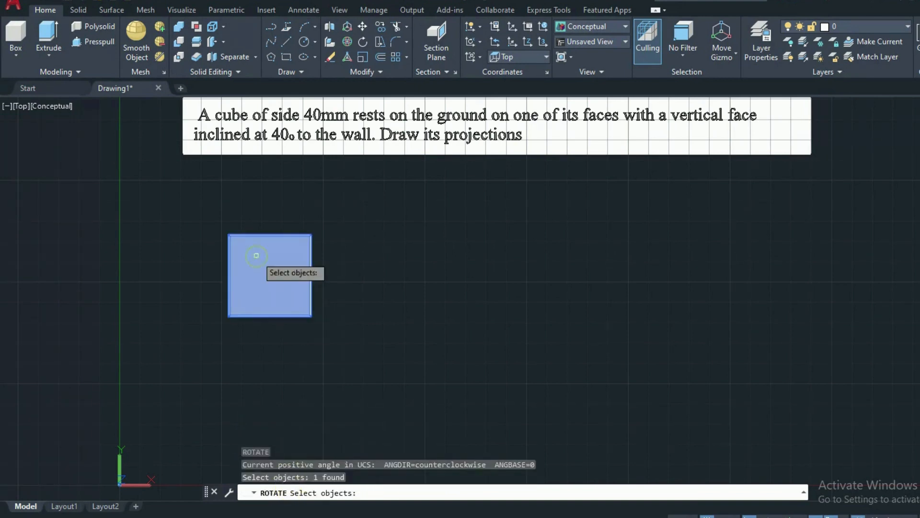
key(Return)
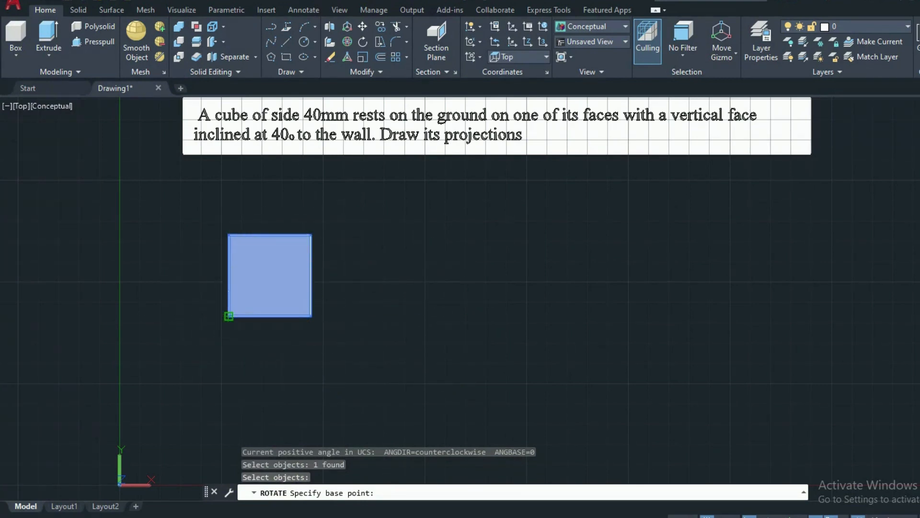
click(228, 315)
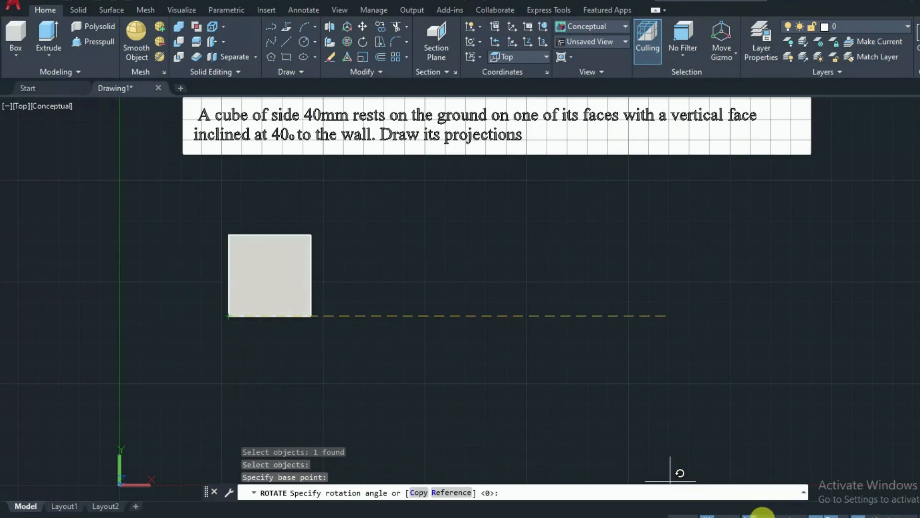
click(750, 512)
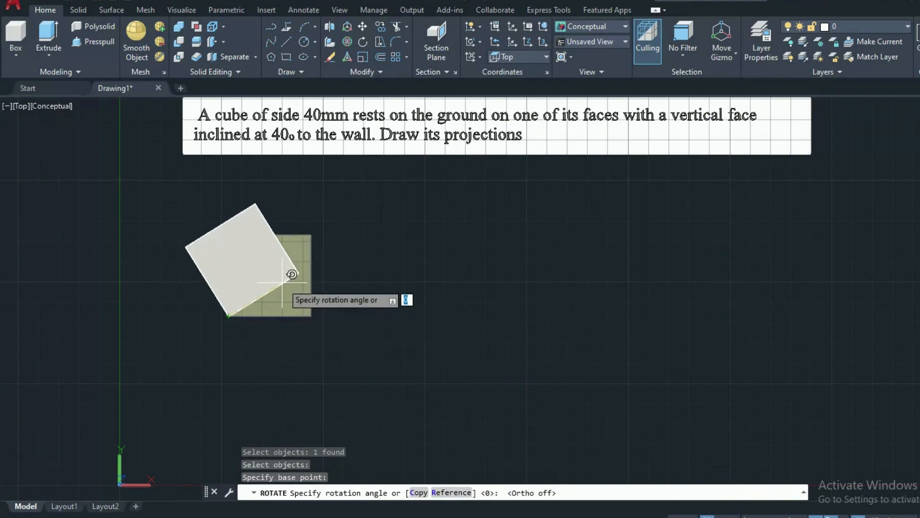
text(40)
key(Return)
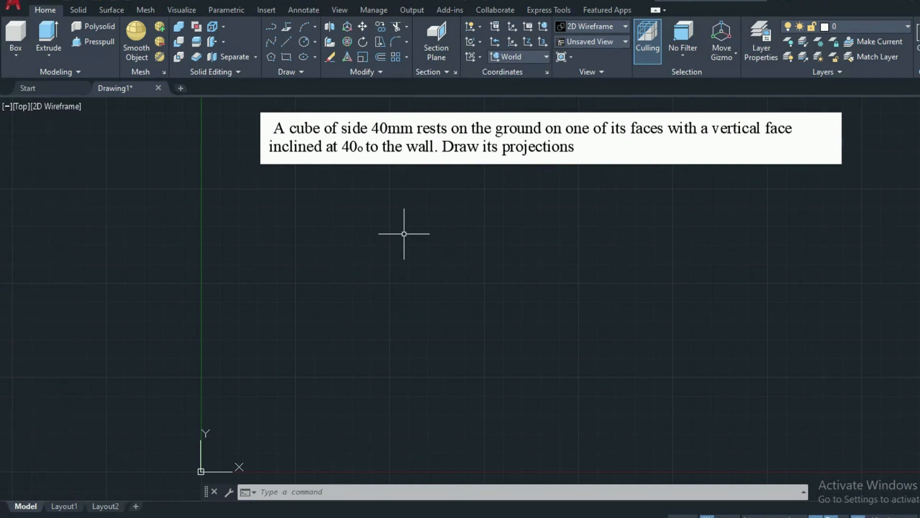
Set the empty drawing's viewport to the preset Top view, leaving room below the problem statement.
click(20, 107)
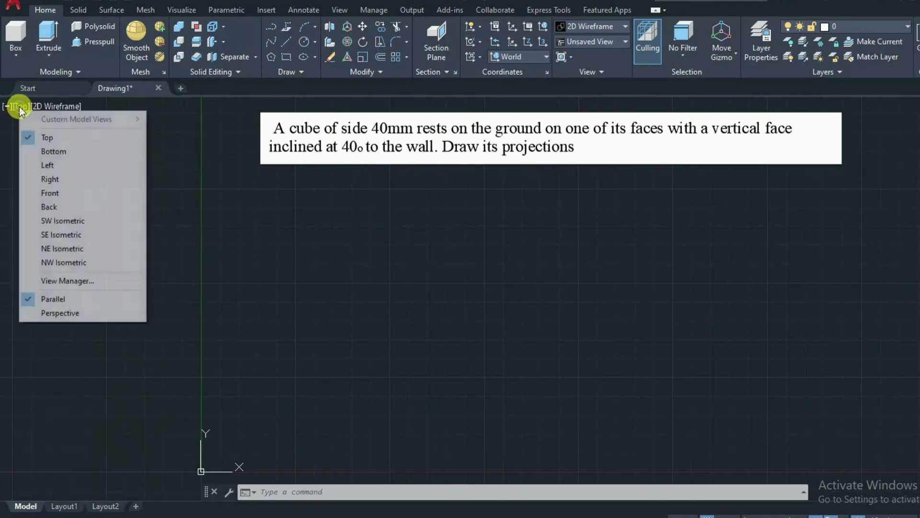
click(36, 137)
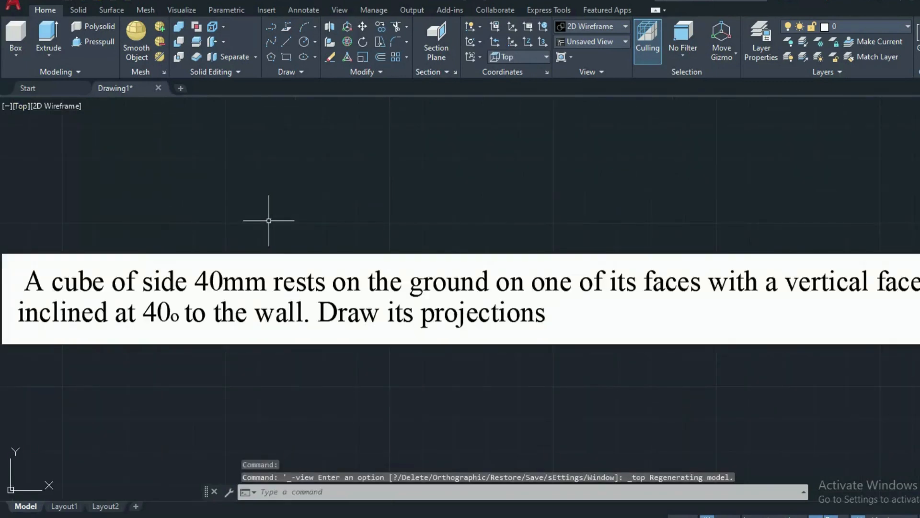
scroll(269, 220, down, 6)
scroll(324, 244, up, 2)
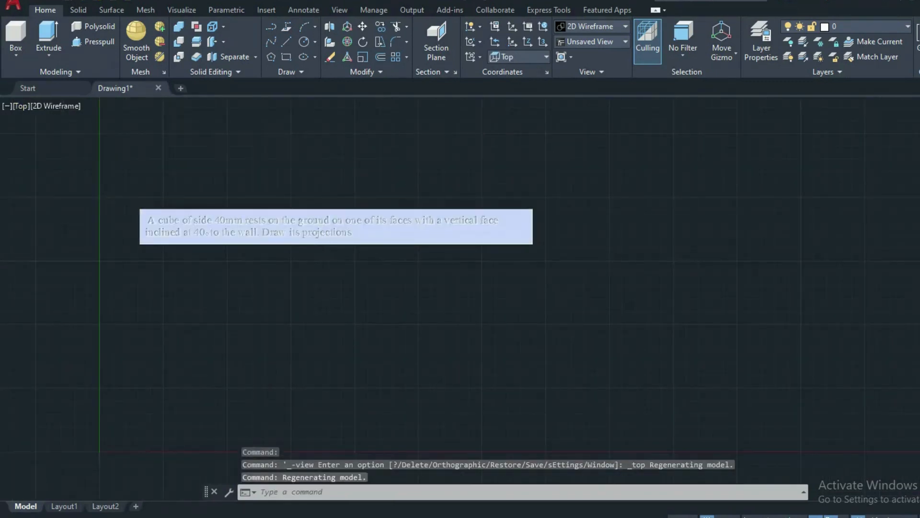
scroll(238, 264, up, 3)
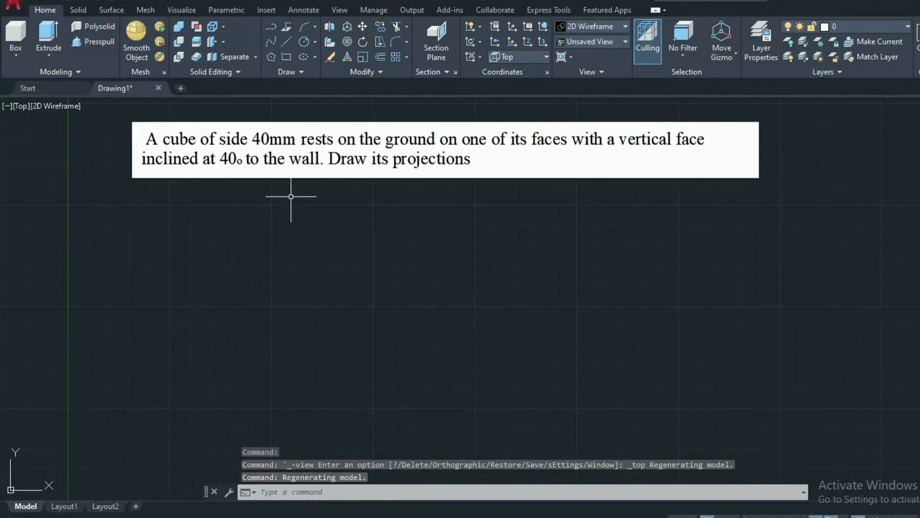
Create a 40 mm solid cube below the problem statement using Box with the Cube option and Ortho on.
click(14, 52)
click(18, 79)
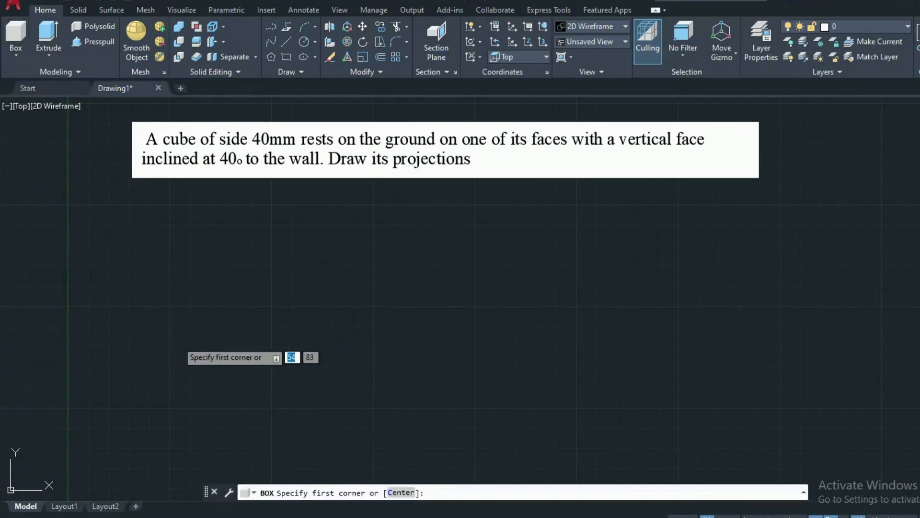
click(177, 340)
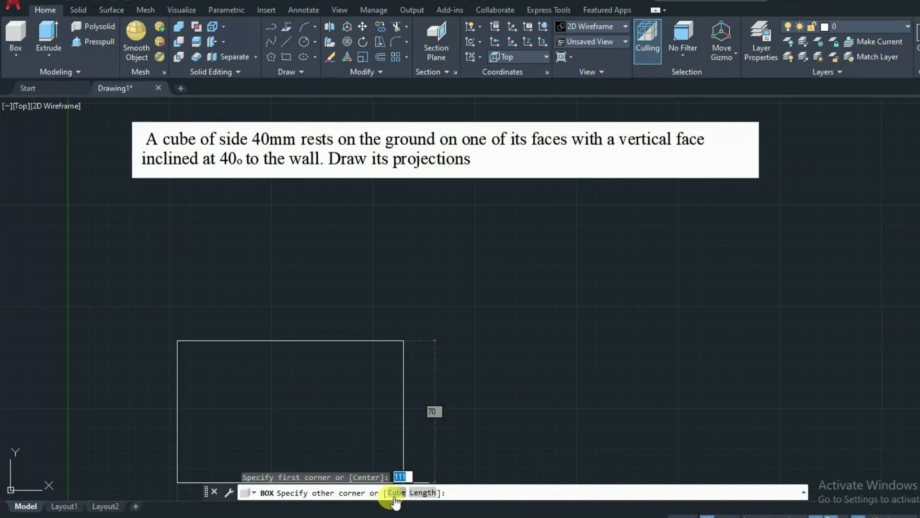
click(396, 496)
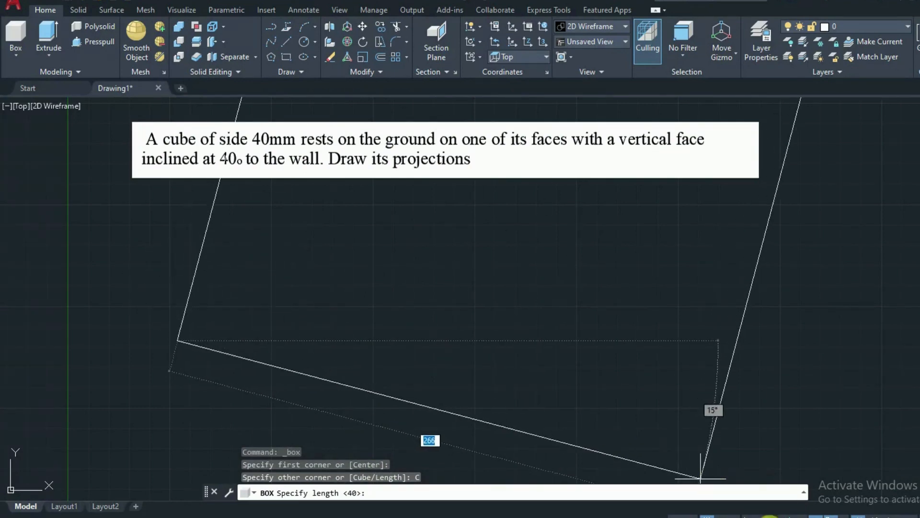
key(F8)
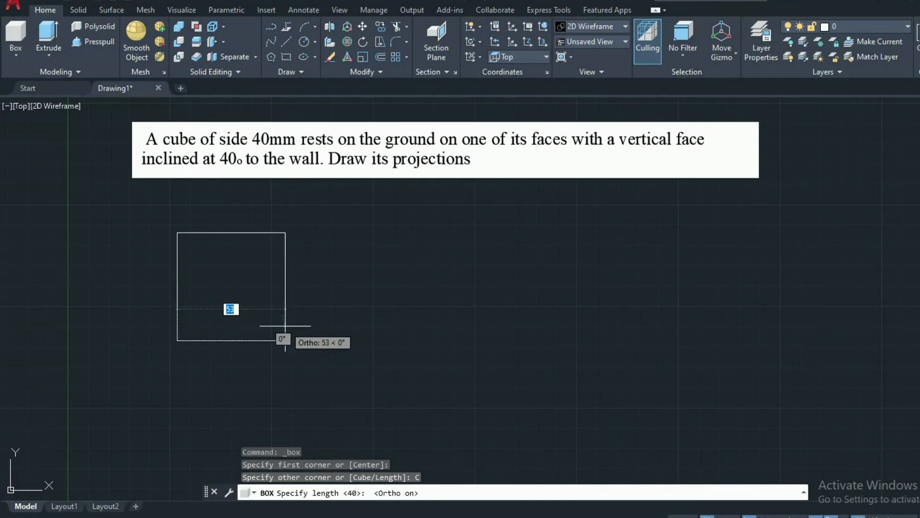
text(40)
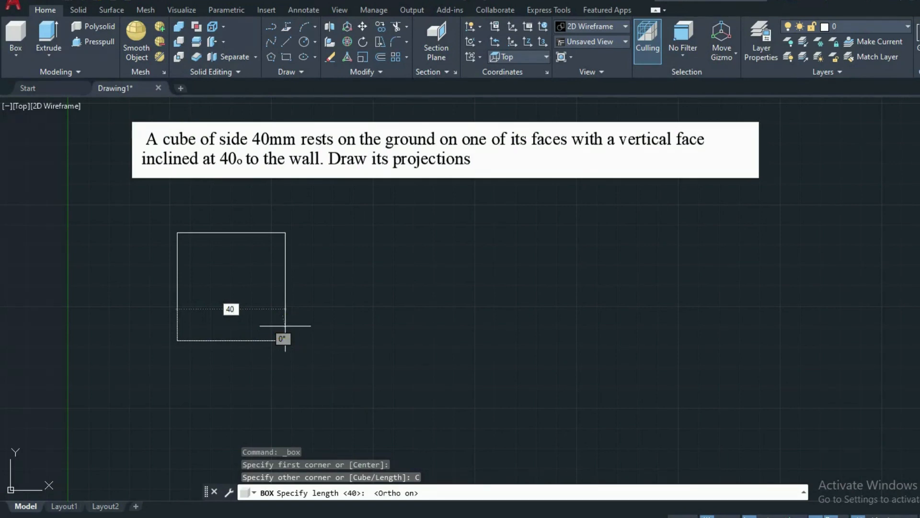
key(Return)
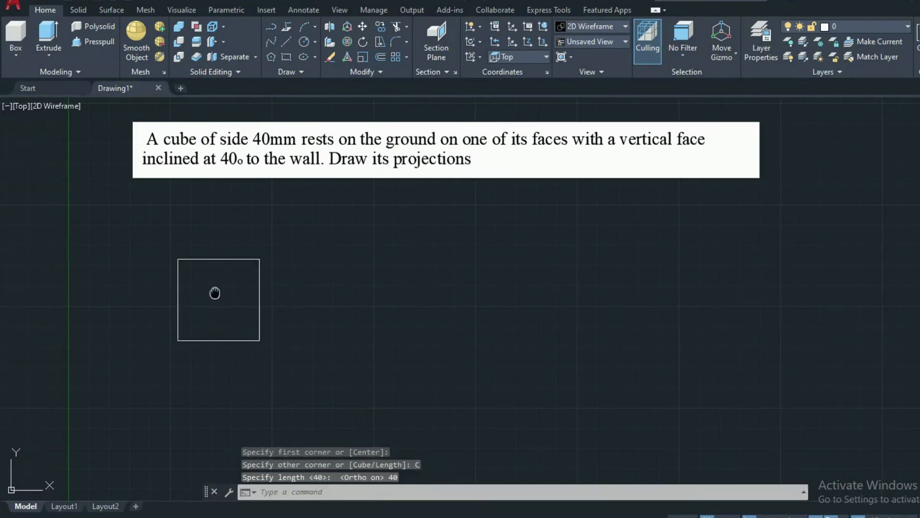
mouse_move(214, 292)
middle_down()
mouse_move(255, 284)
mouse_move(277, 300)
mouse_move(286, 283)
middle_up()
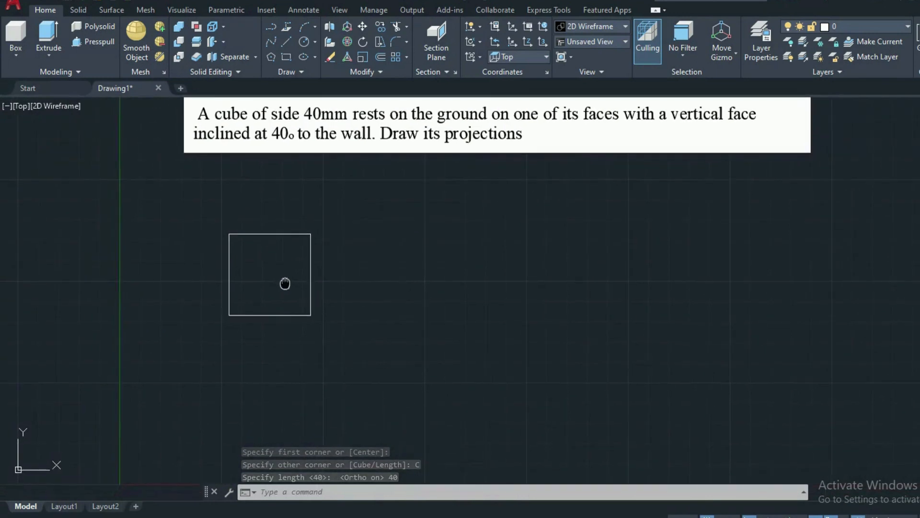
Apply the Conceptual visual style, orbit to inspect the new cube in 3D, and restore the Top view.
click(69, 106)
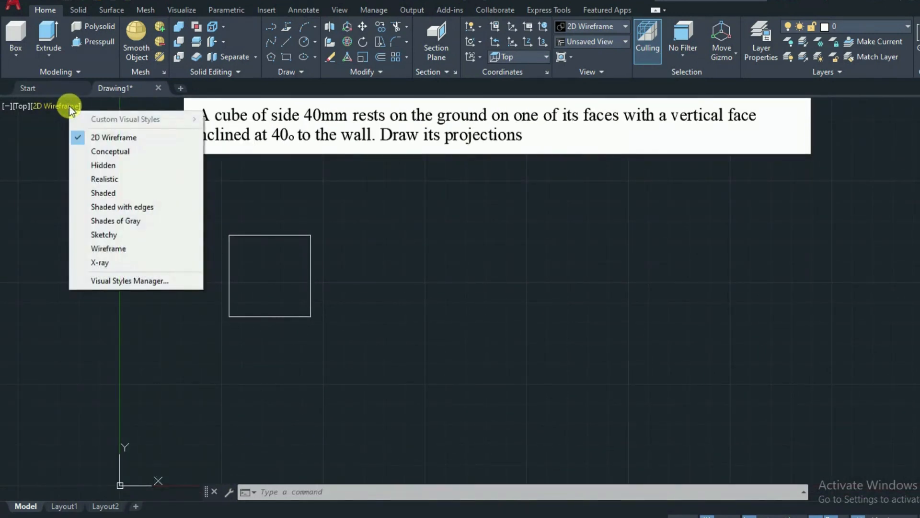
click(98, 153)
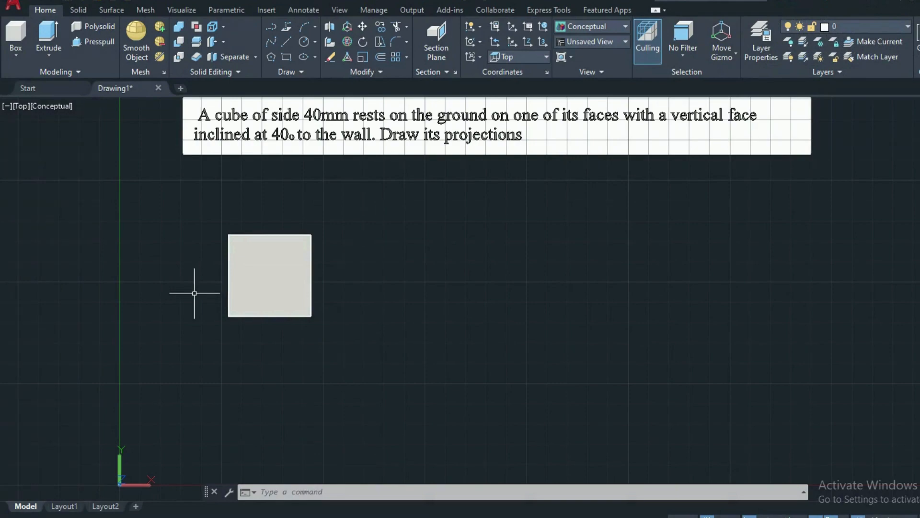
shift+middle_drag(187, 284, 197, 175)
mouse_move(166, 176)
shift+middle_down()
mouse_move(148, 209)
mouse_move(175, 195)
mouse_move(164, 179)
mouse_move(174, 186)
shift+middle_up()
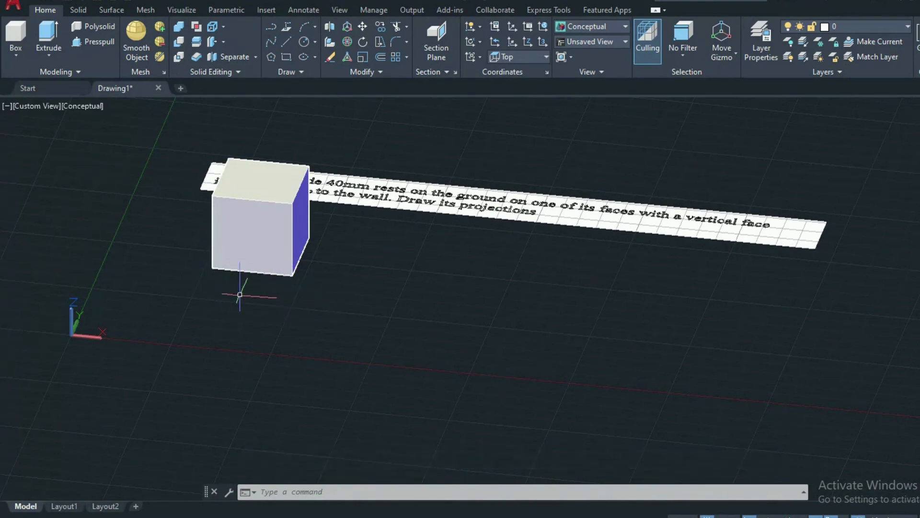
key(ctrl+z)
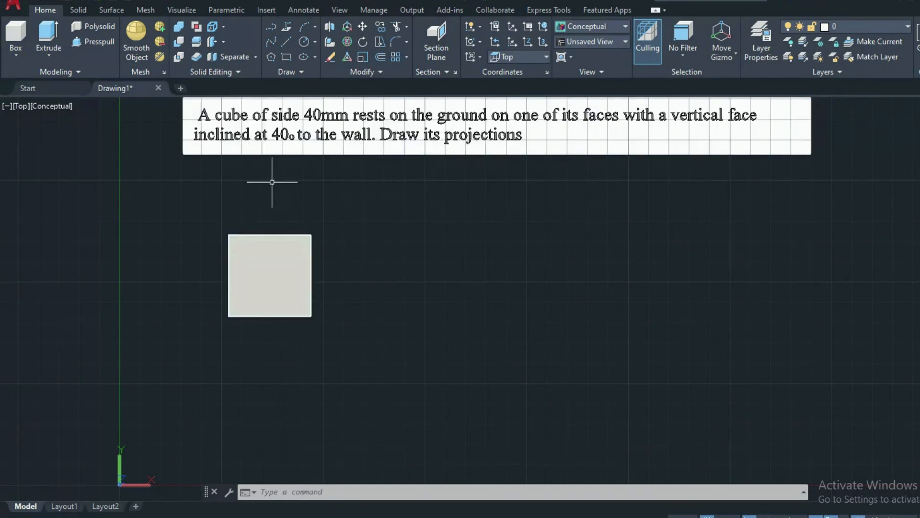
Rotate the cube by 40 degrees about its lower-left corner with Ortho turned off.
click(290, 491)
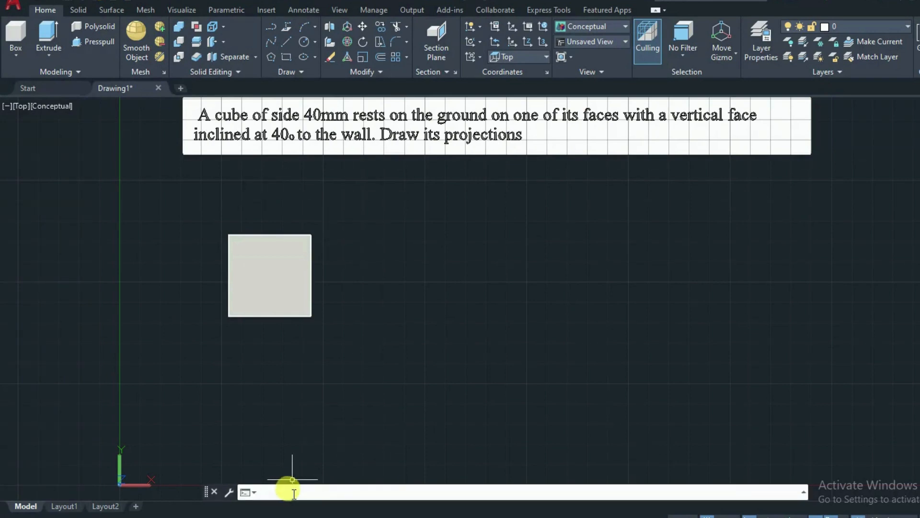
text(RO)
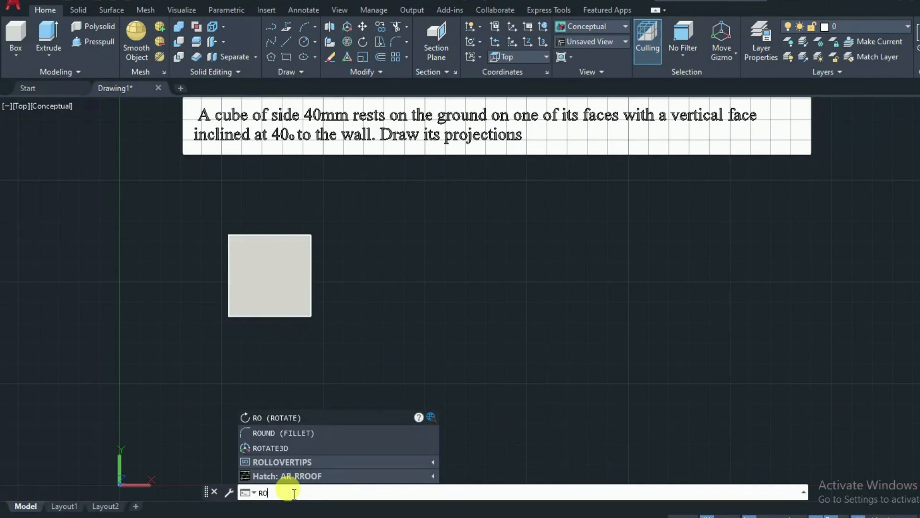
key(Return)
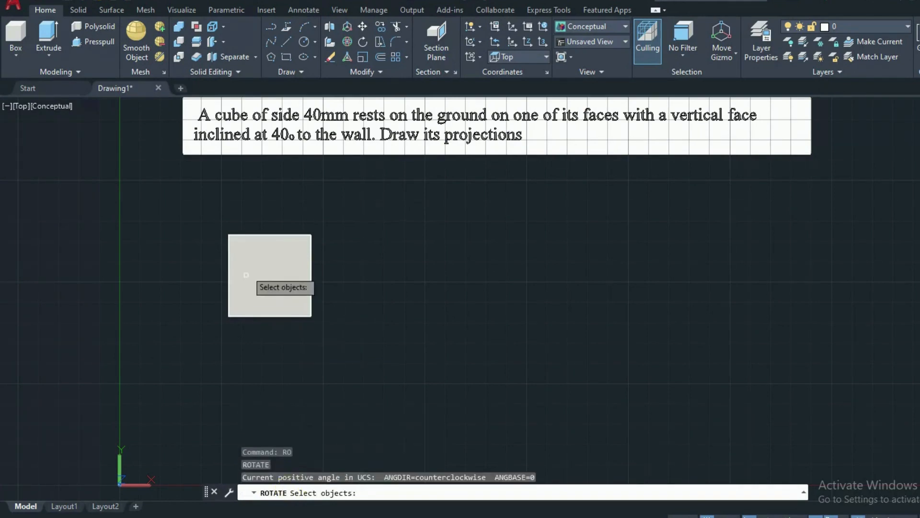
click(256, 255)
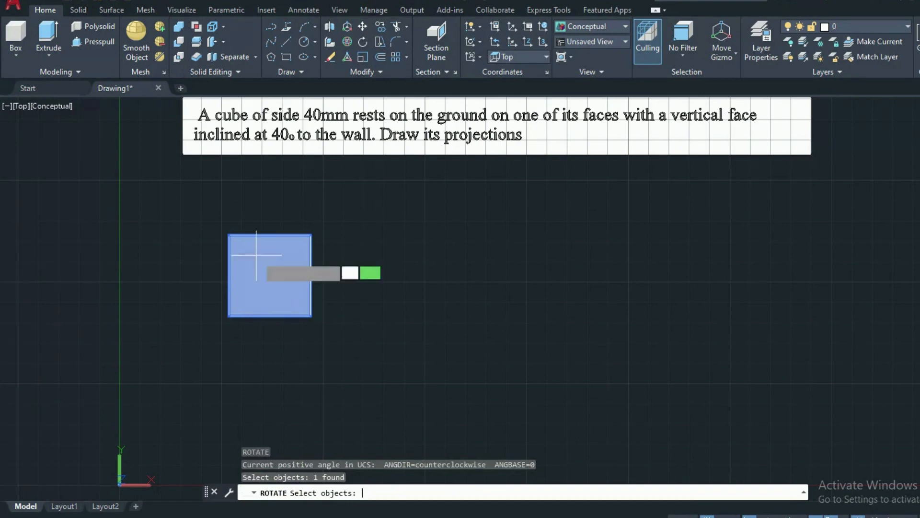
key(Return)
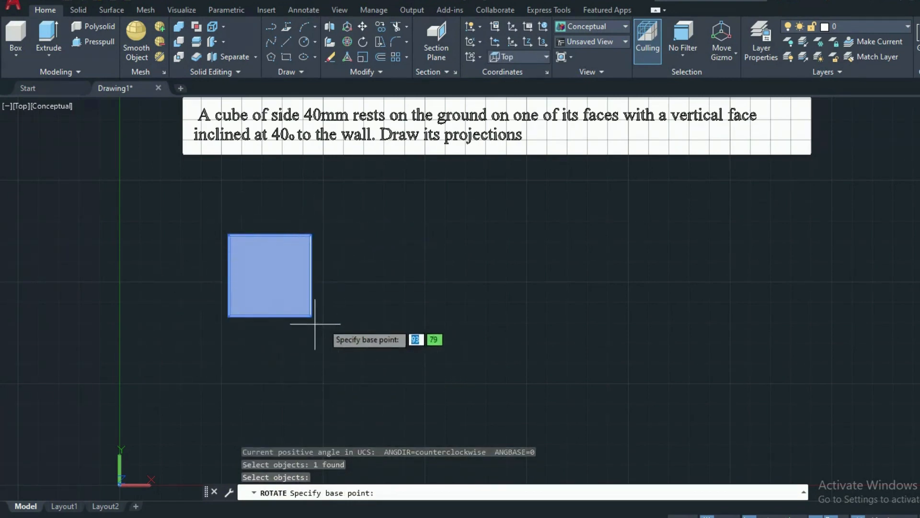
click(229, 315)
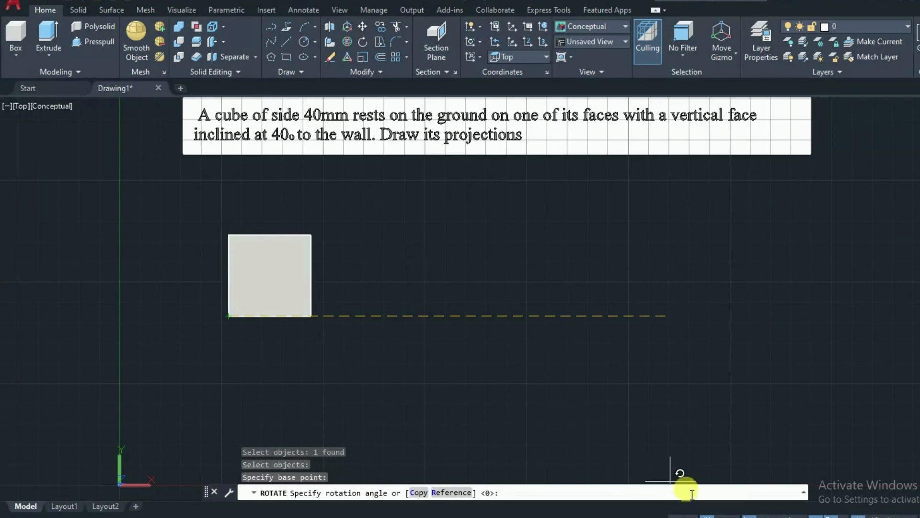
click(753, 515)
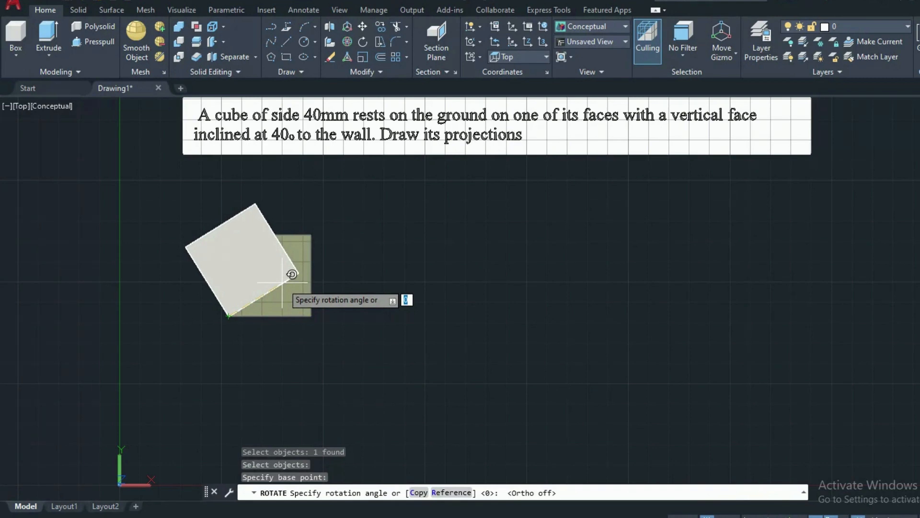
text(40)
key(Return)
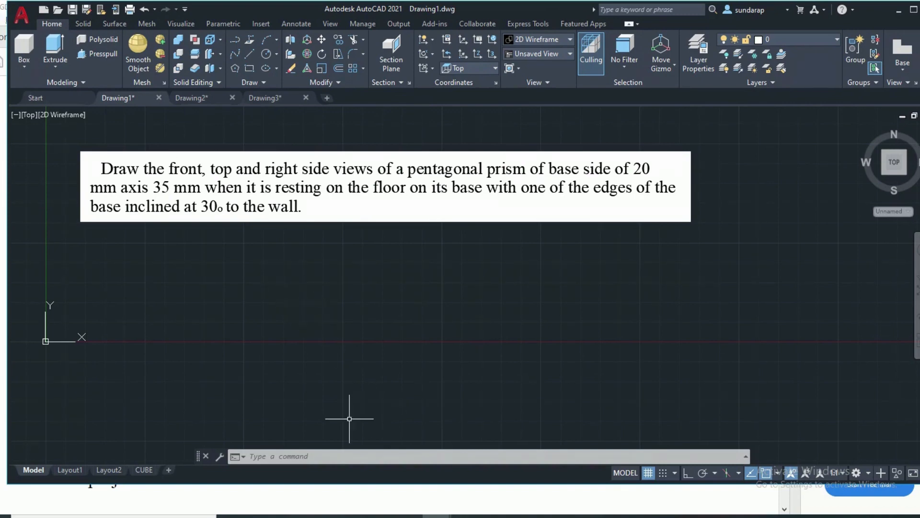
In Drawing3, draw a five-sided polygon by its edge, with a horizontal 20 mm upper edge and Ortho on.
click(279, 99)
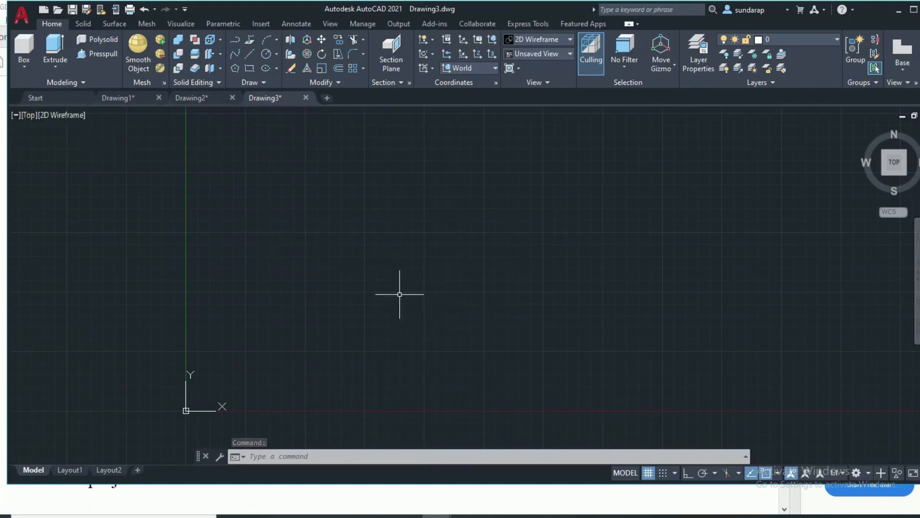
click(236, 68)
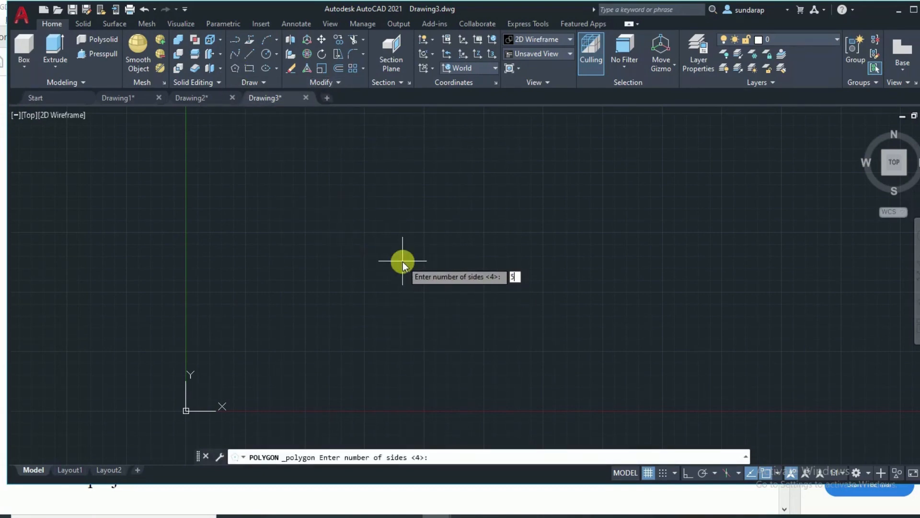
key(Return)
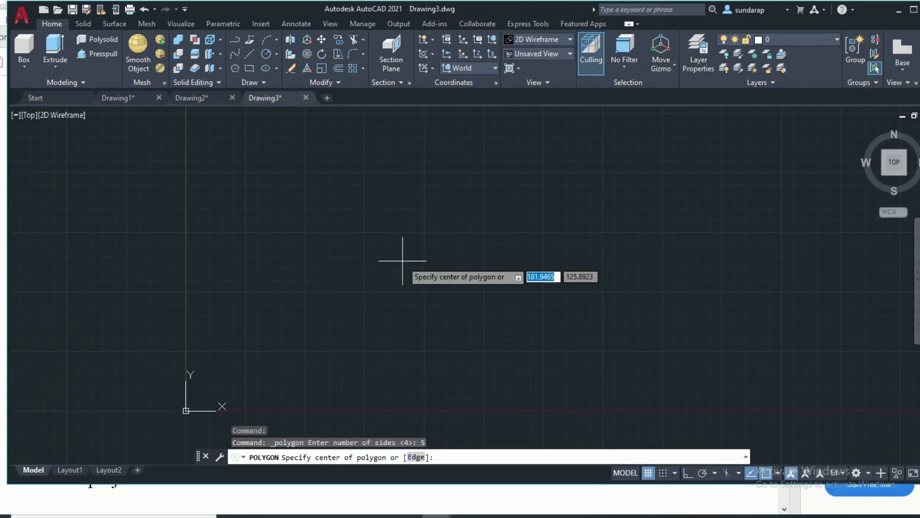
click(415, 457)
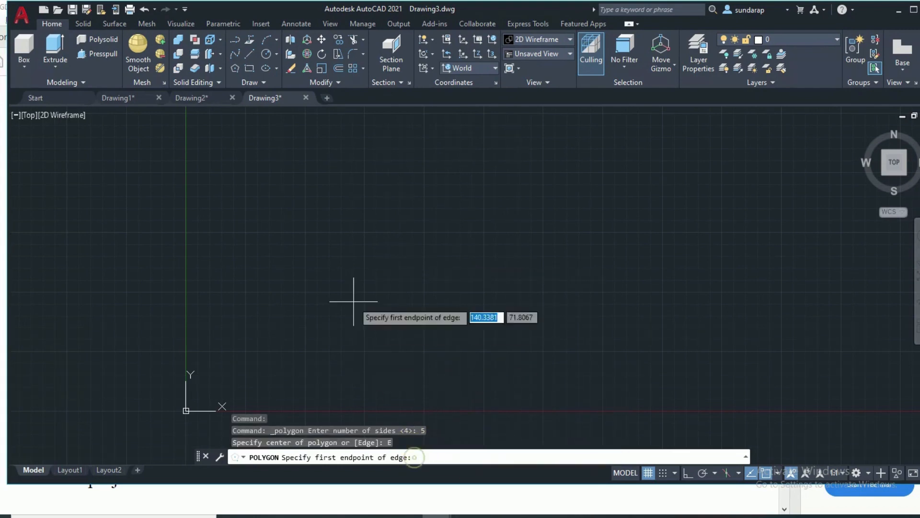
click(338, 216)
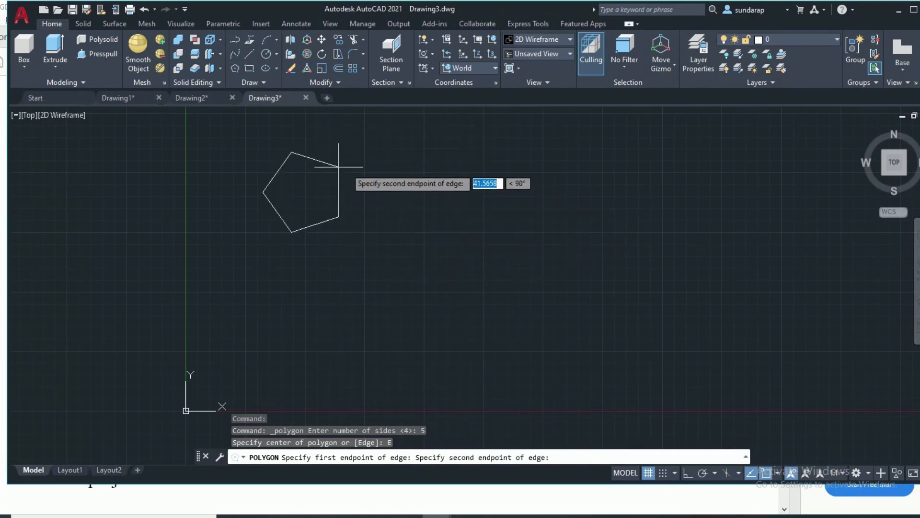
click(687, 474)
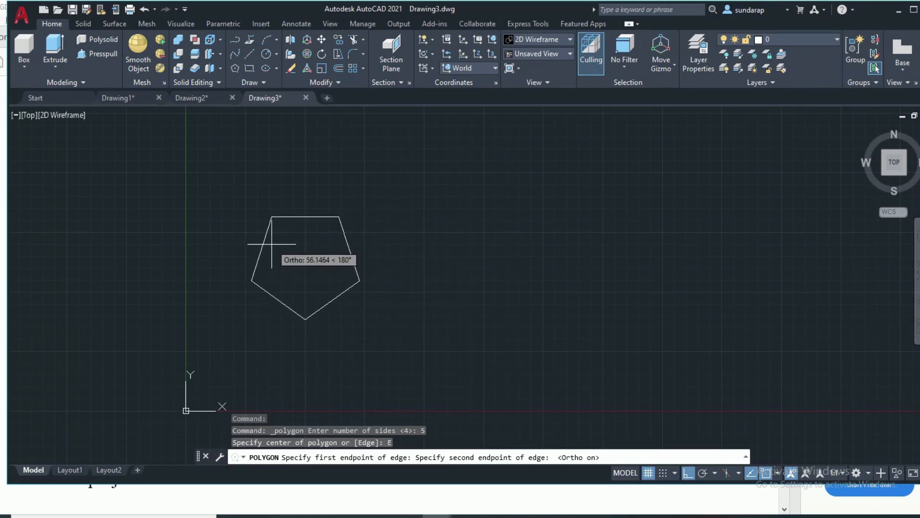
text(20)
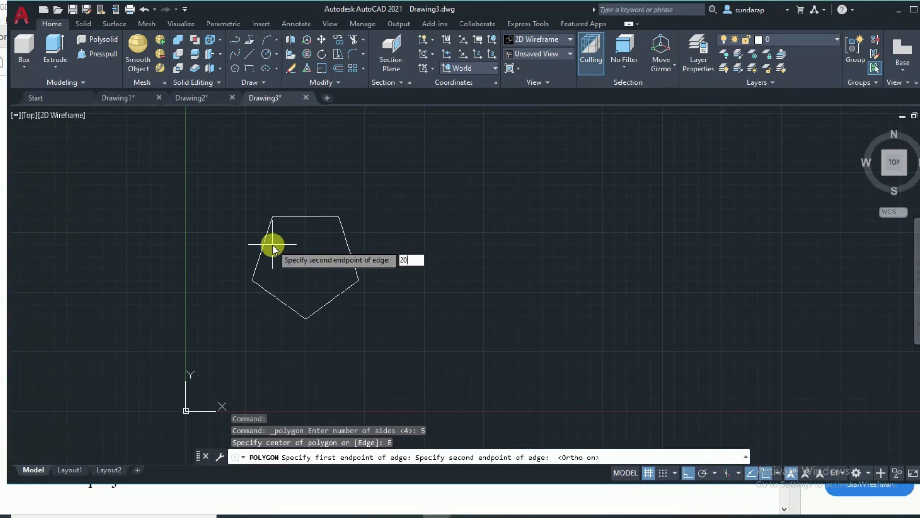
key(Return)
scroll(328, 233, up, 4)
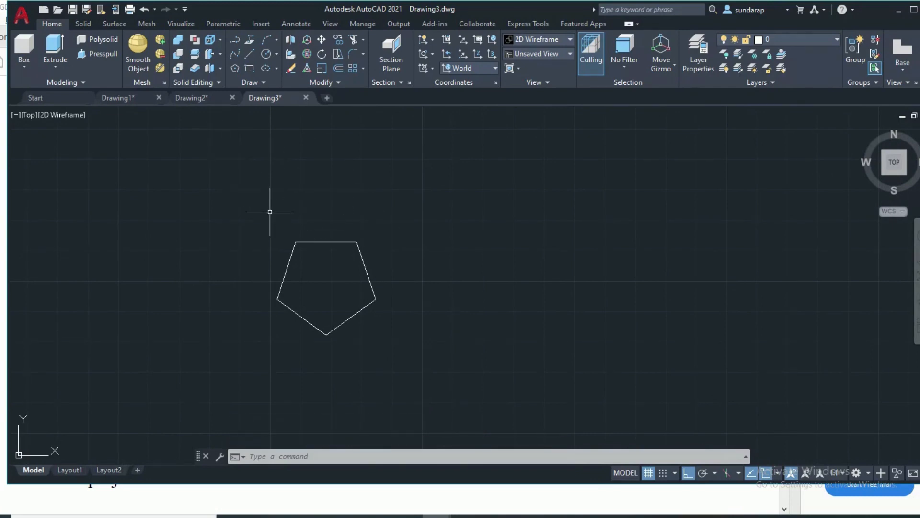
click(51, 50)
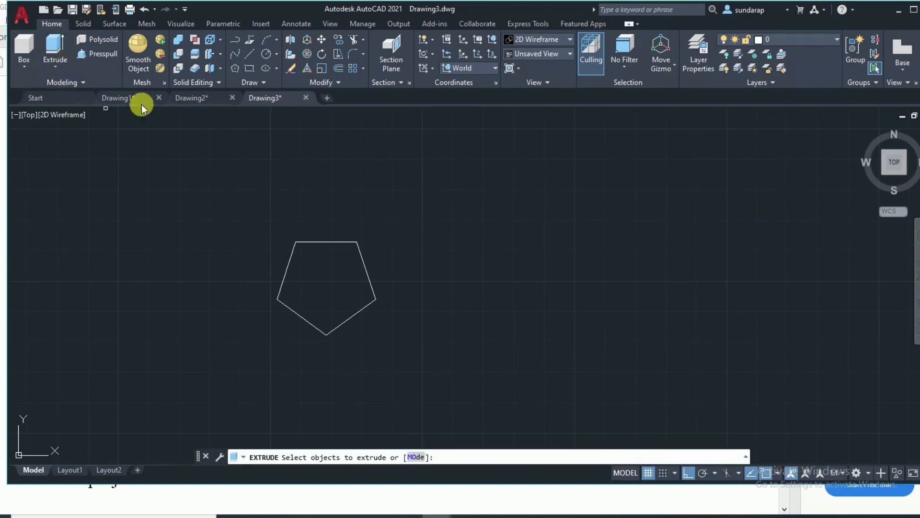
click(346, 241)
key(Return)
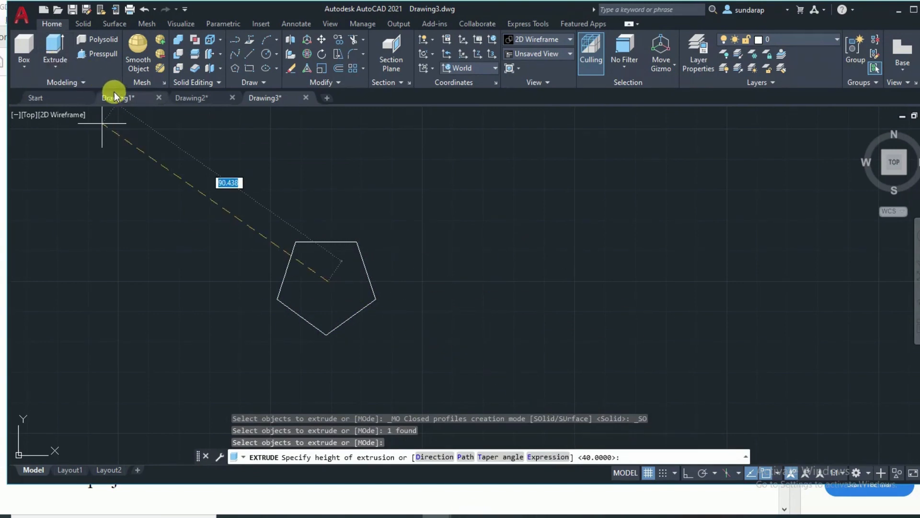
key(Escape)
Check the prism's axis length in Drawing1's problem statement and extrude the pentagon in Drawing3 by 35 mm.
click(128, 100)
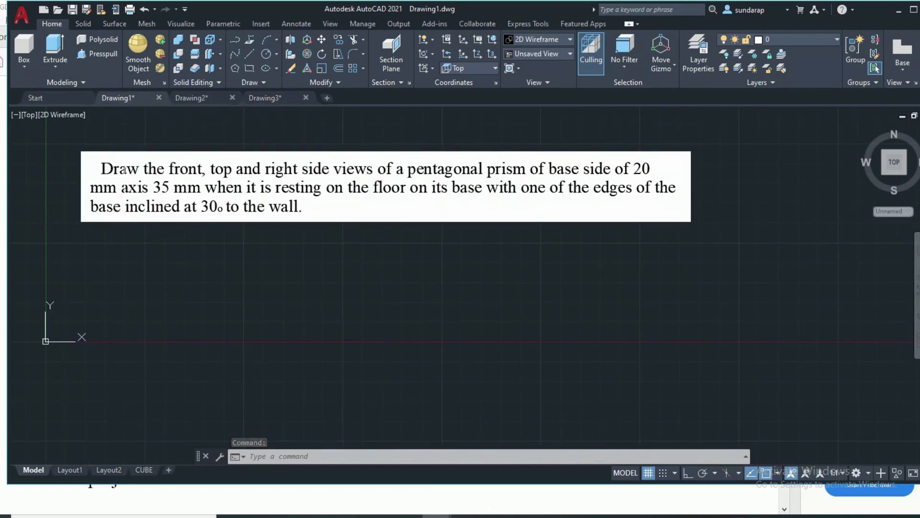
click(254, 98)
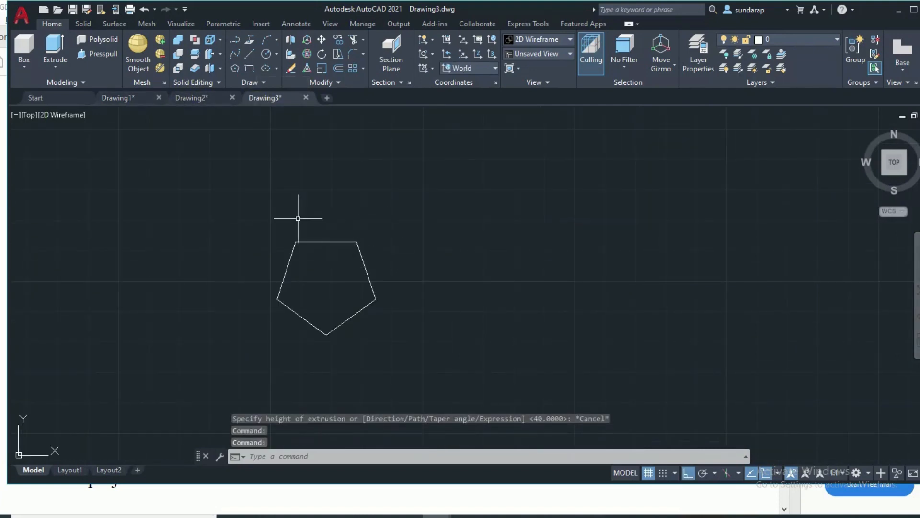
click(306, 242)
click(51, 48)
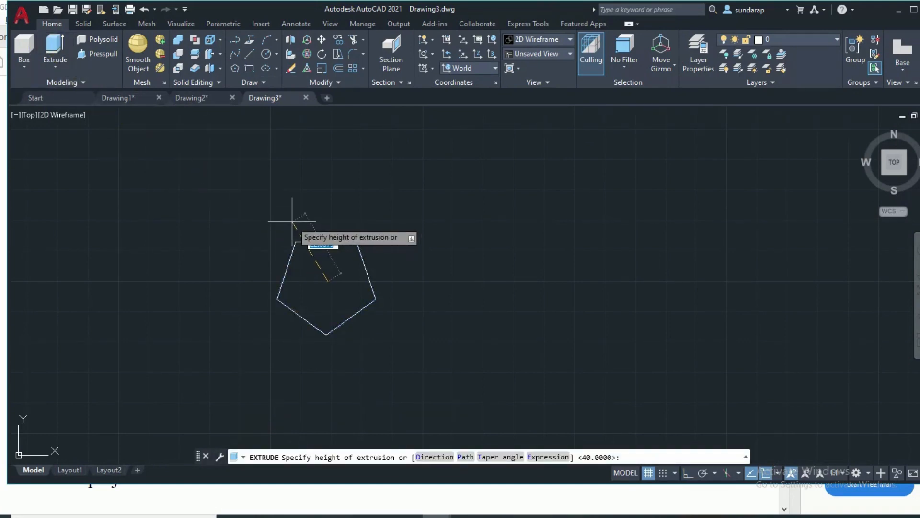
text(35)
key(Return)
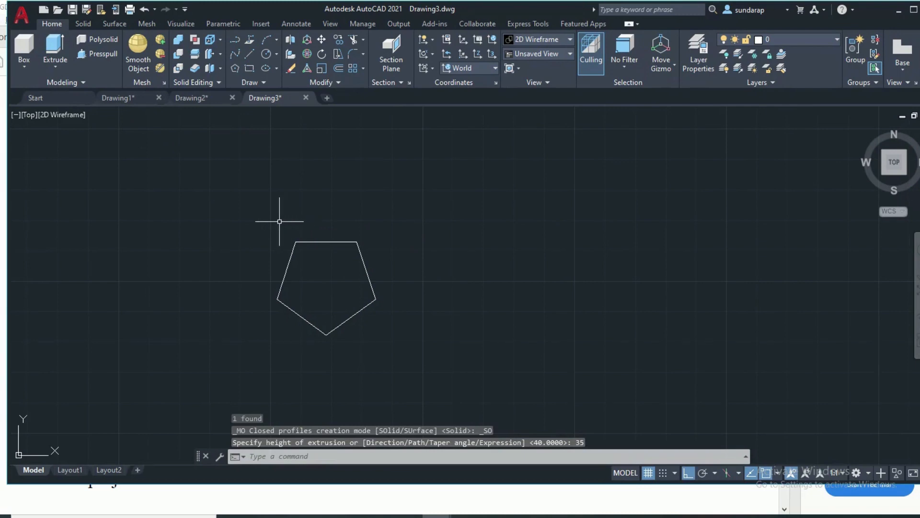
Apply the Conceptual visual style, inspect the pentagonal prism in 3D, and set the preset Top view.
click(70, 114)
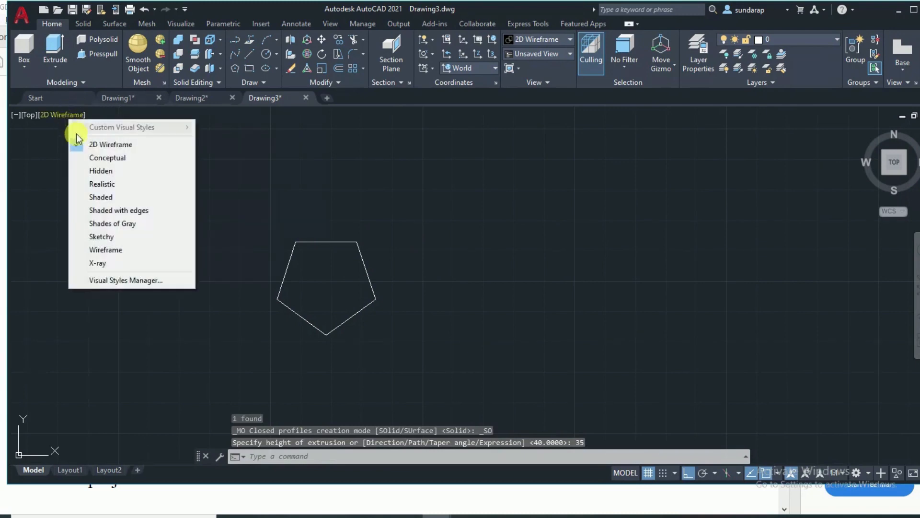
click(95, 152)
shift+middle_drag(440, 273, 312, 135)
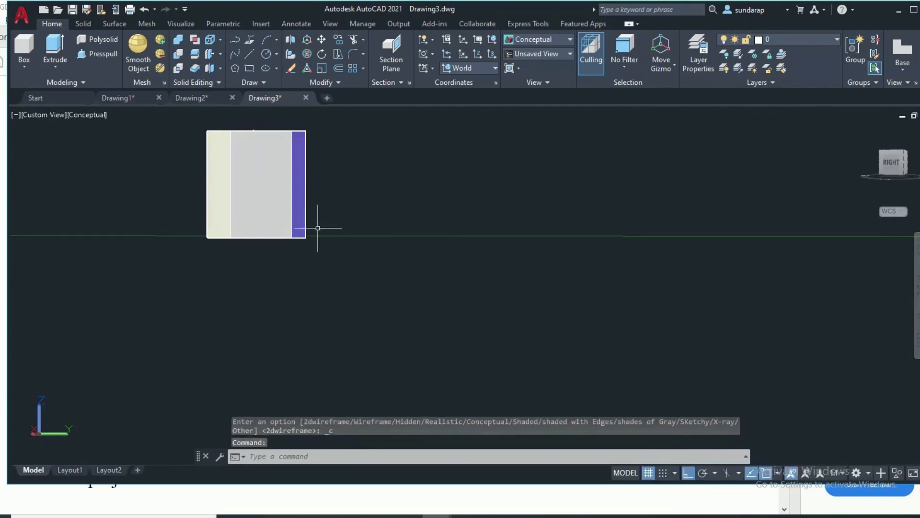
shift+middle_drag(325, 205, 388, 258)
click(41, 115)
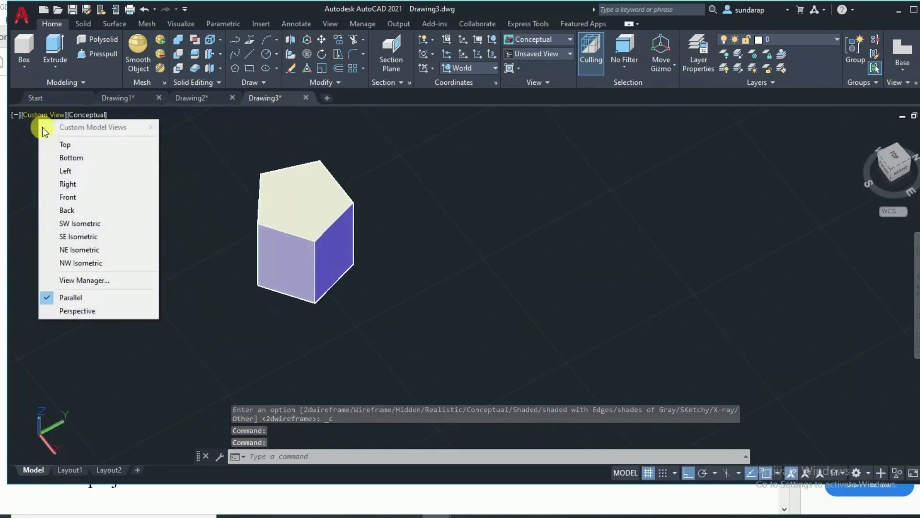
click(54, 142)
middle_drag(530, 243, 276, 187)
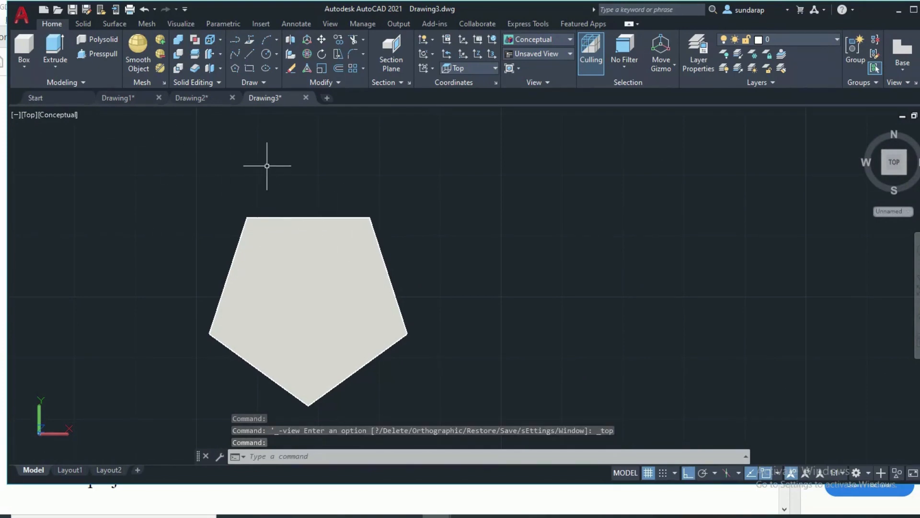
Rotate the pentagonal prism by 30 degrees about its upper-left corner with Ortho turned off.
text(t)
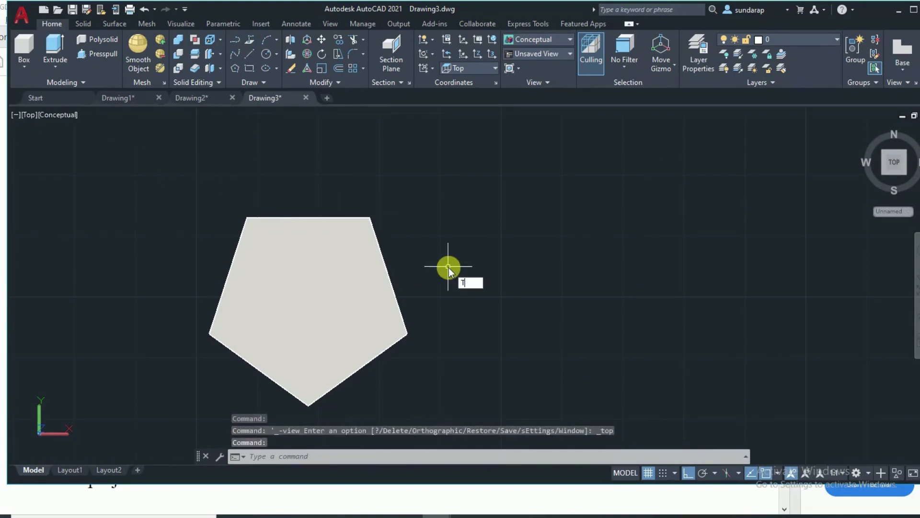
text(rot)
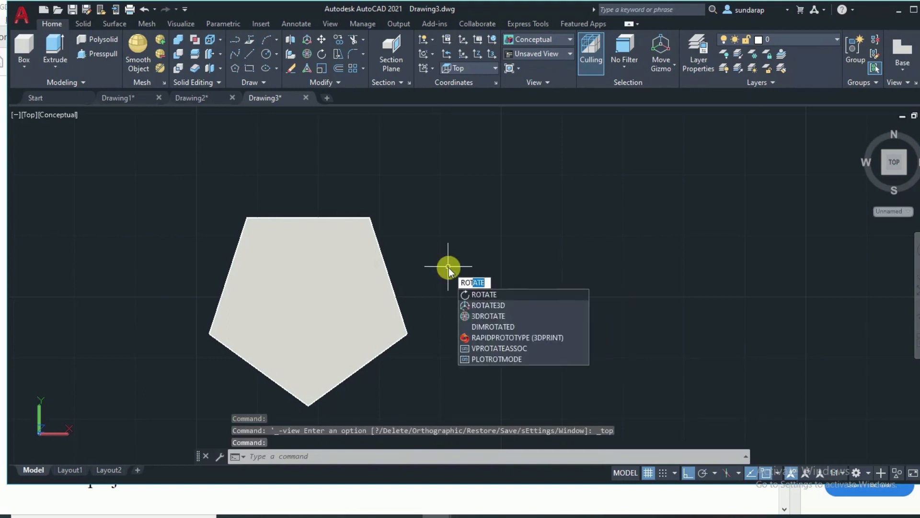
key(Return)
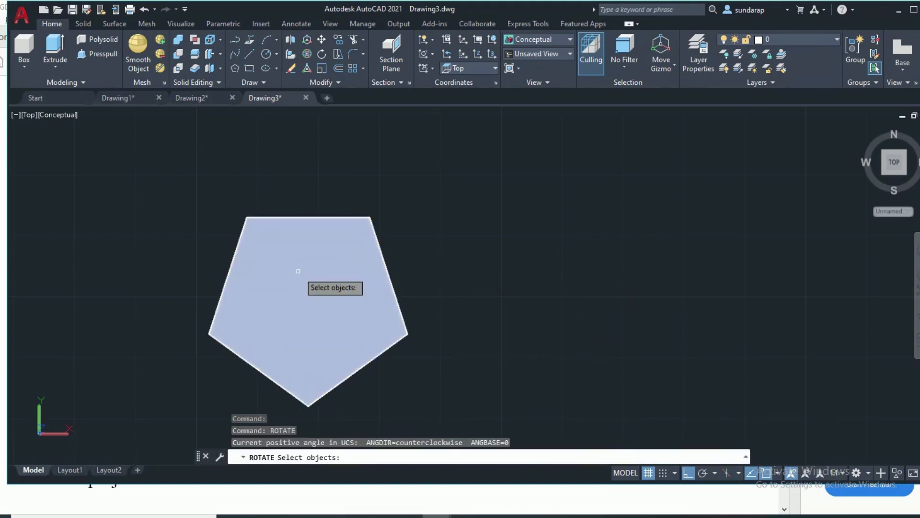
click(298, 271)
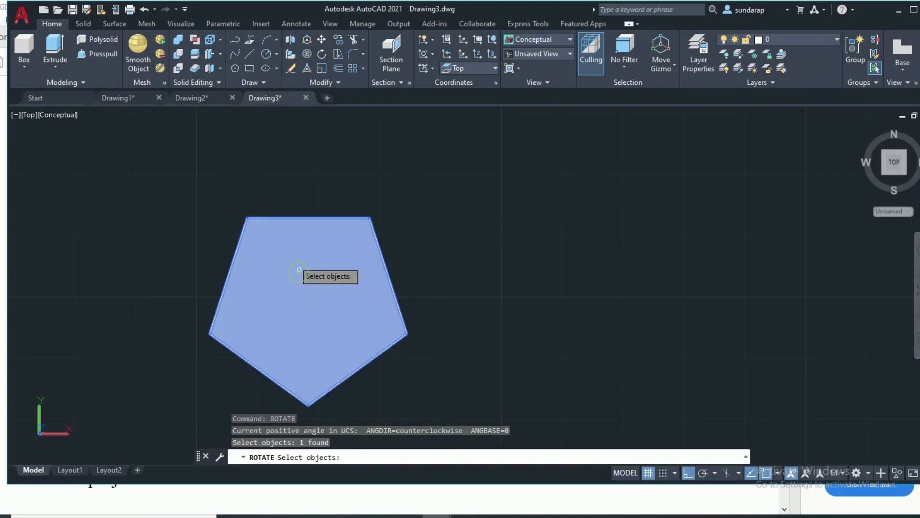
key(Return)
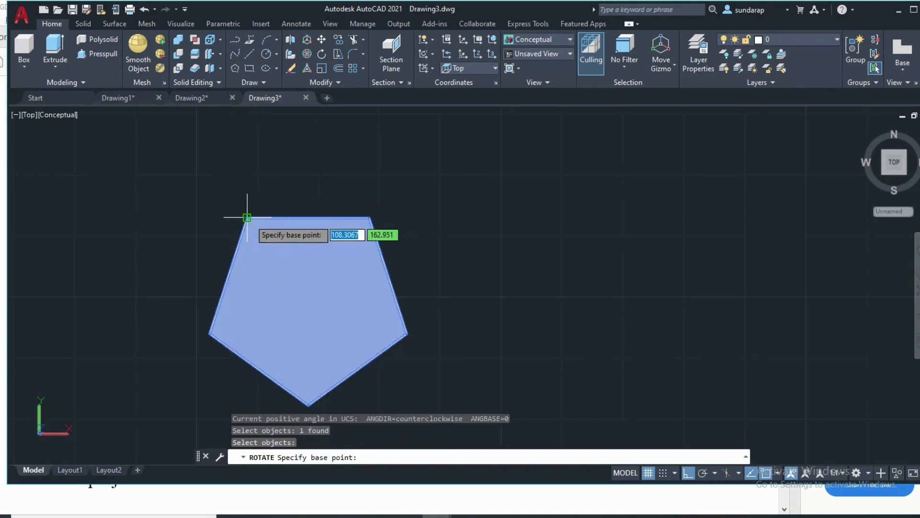
click(247, 217)
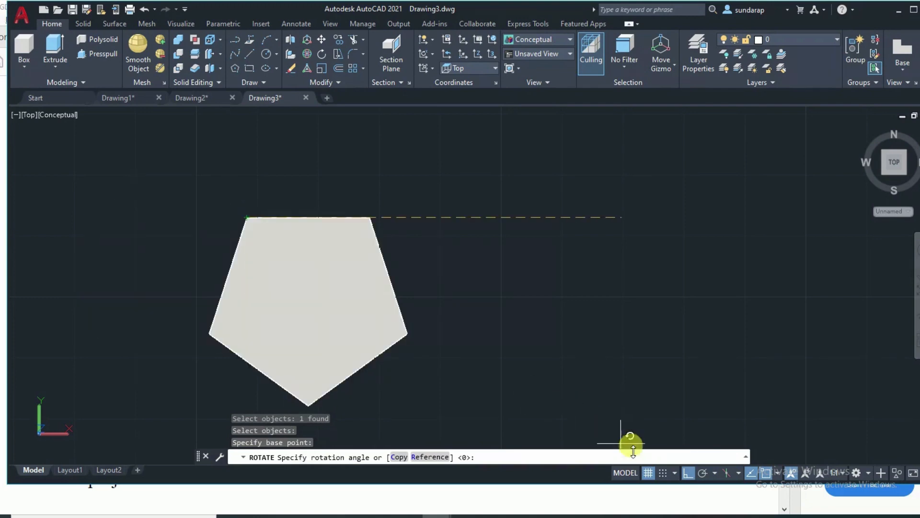
click(689, 475)
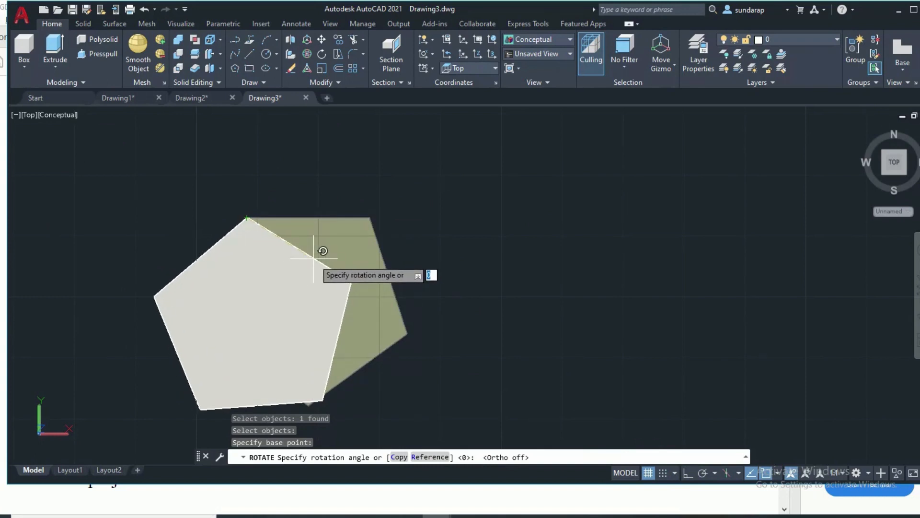
key(Return)
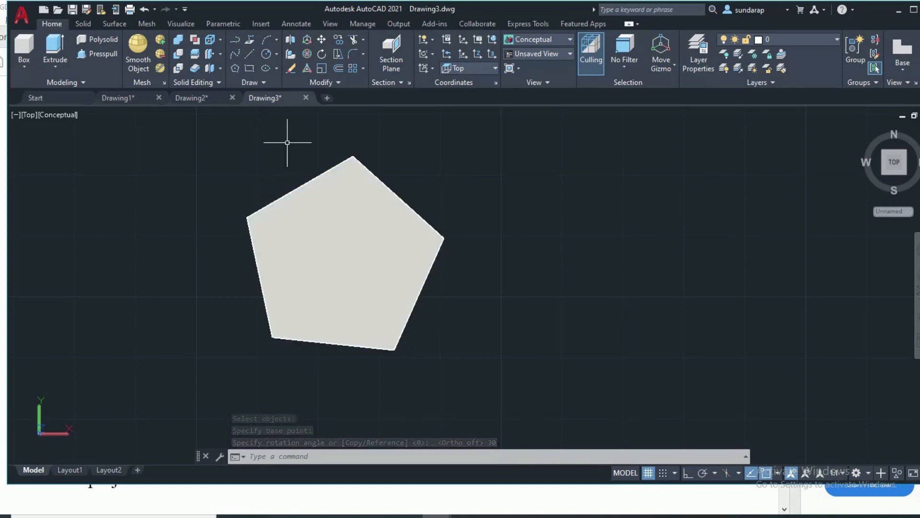
Start a base drawing view of the prism from model space on a new layout named PRISM.
click(904, 59)
click(898, 93)
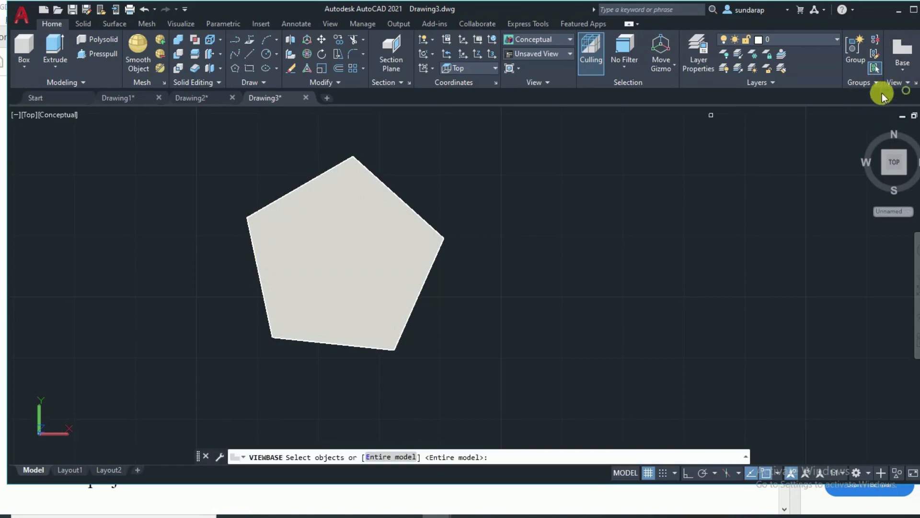
click(364, 238)
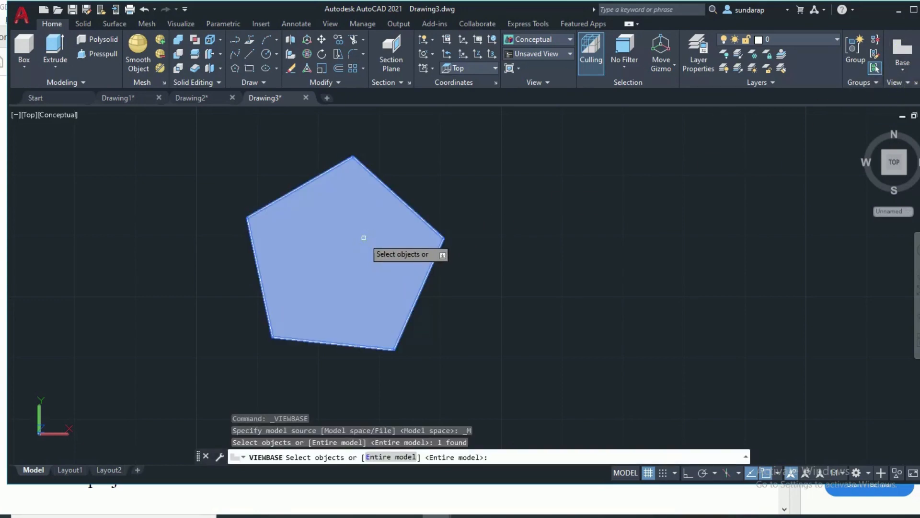
key(Return)
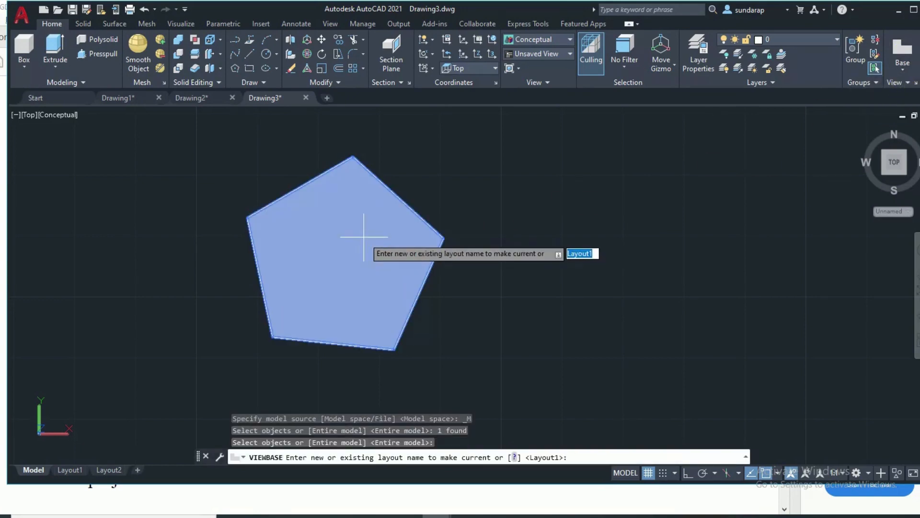
text(PRISM)
key(Return)
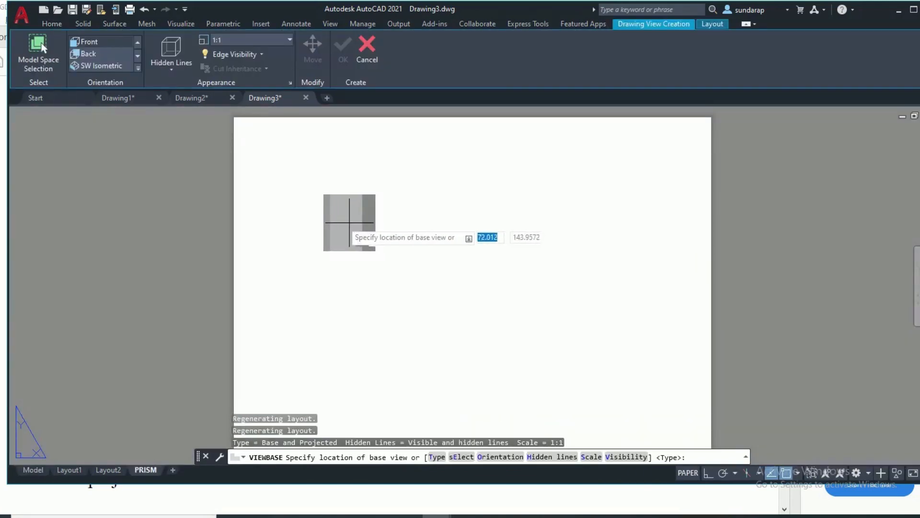
Place the front base view at the sheet's upper left, with projected views below and beside it and an isometric view at the lower right.
click(325, 204)
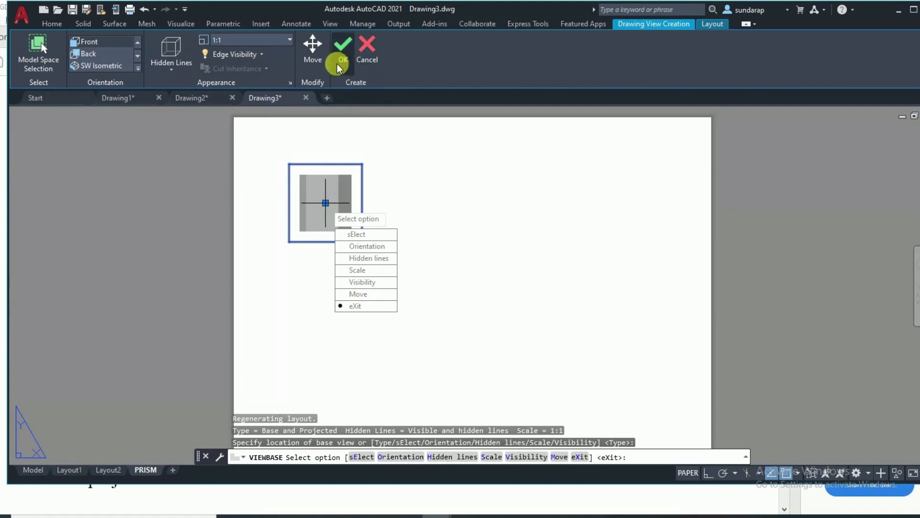
click(343, 46)
click(329, 347)
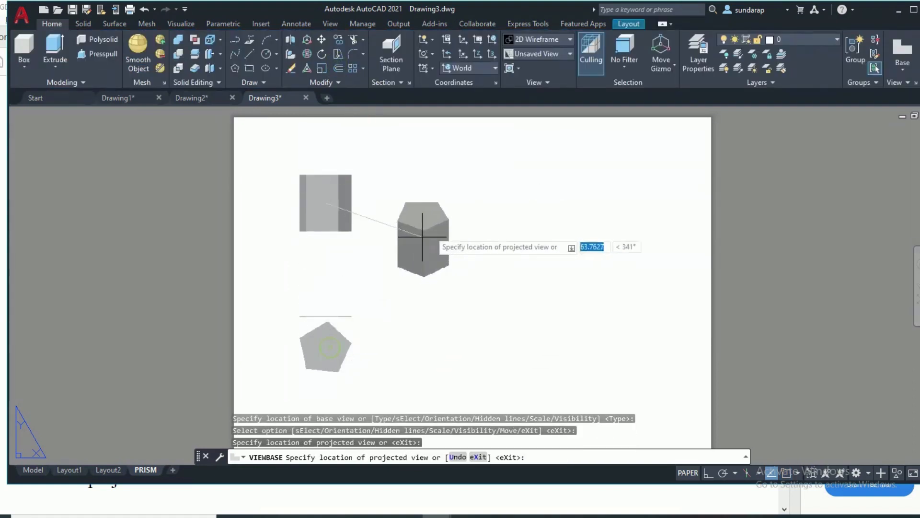
click(528, 219)
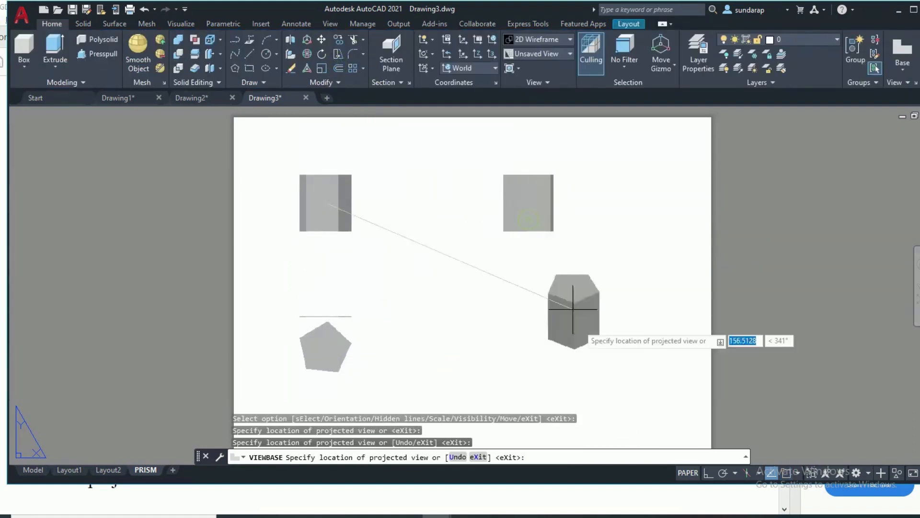
click(541, 352)
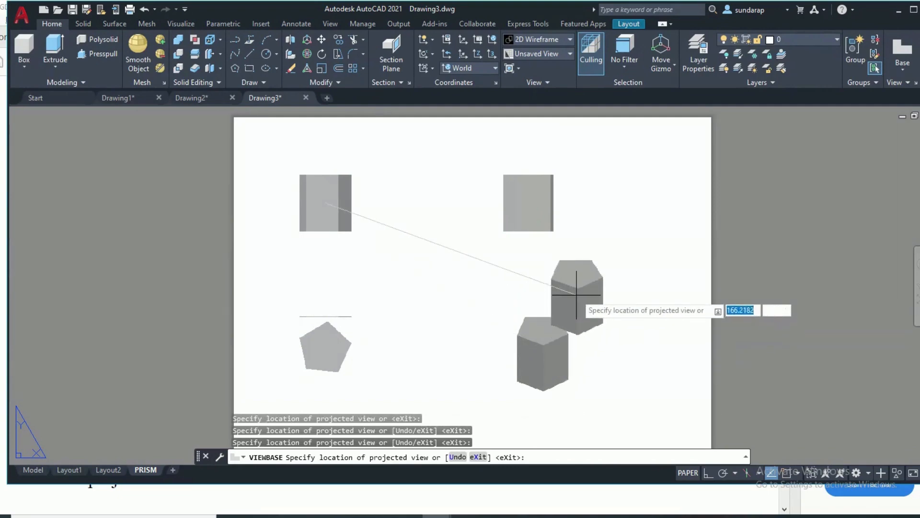
key(Return)
Draw a horizontal reference line across the sheet between the upper and lower views with Ortho on.
click(236, 69)
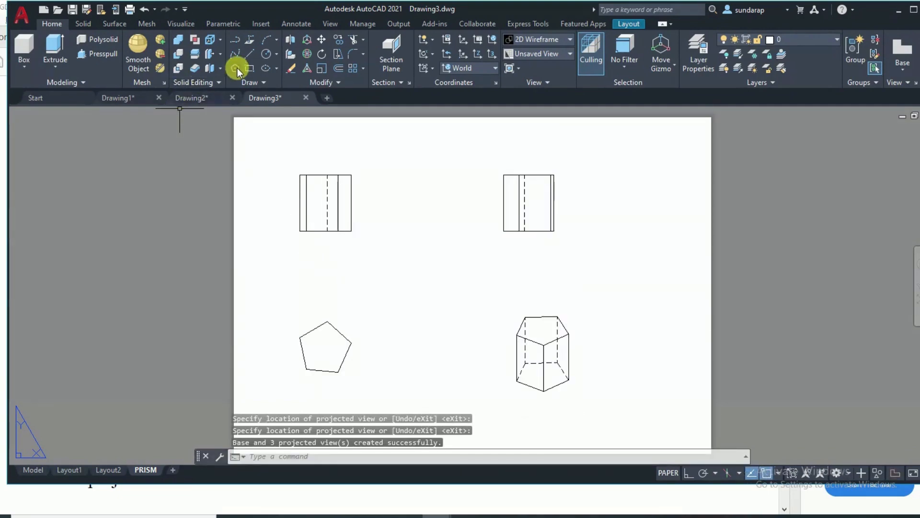
click(250, 54)
click(260, 284)
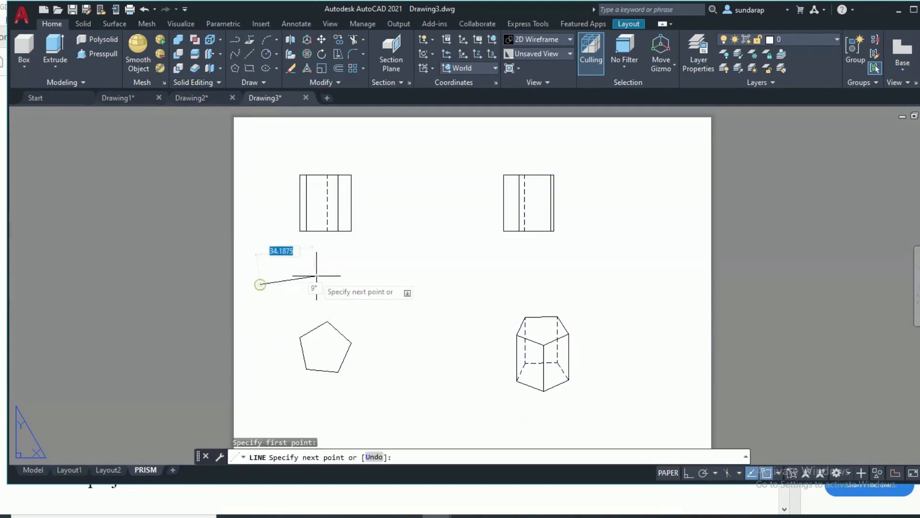
click(688, 471)
click(617, 284)
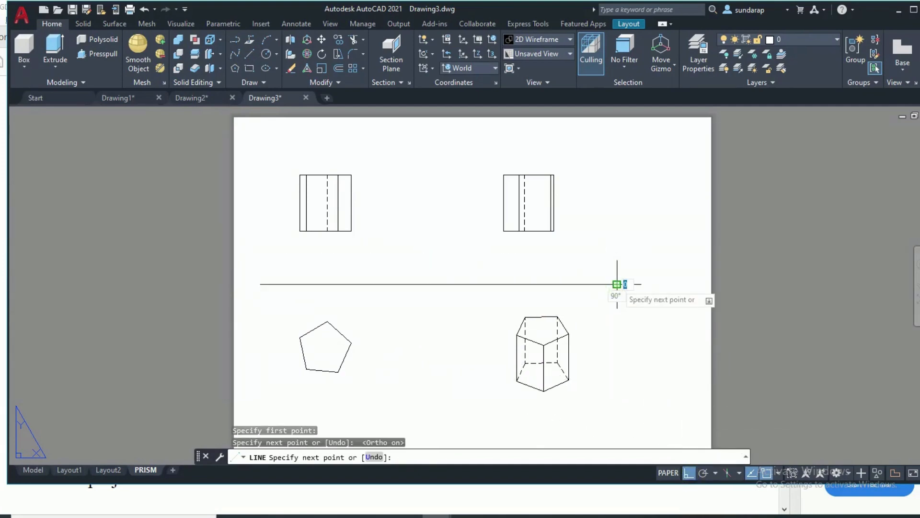
right_click(619, 286)
click(642, 292)
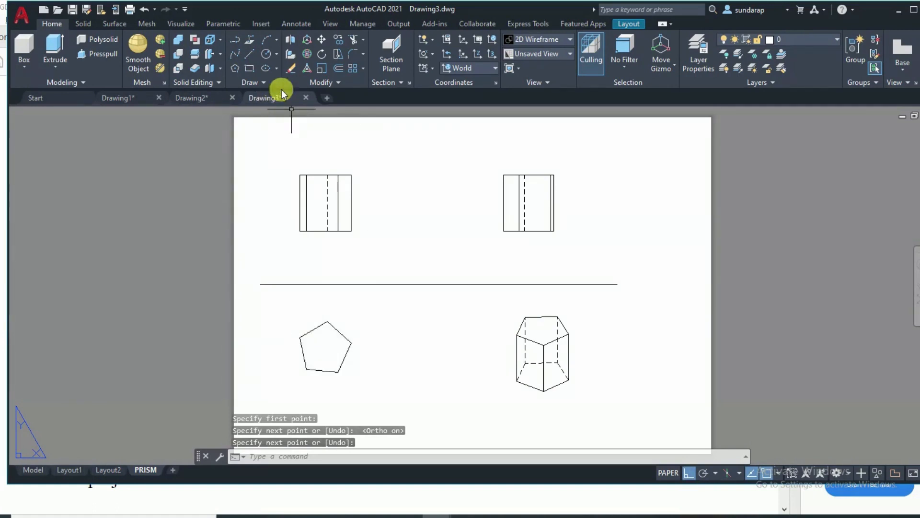
Add an angular dimension between the reference line and the pentagon's upper-right edge.
click(297, 24)
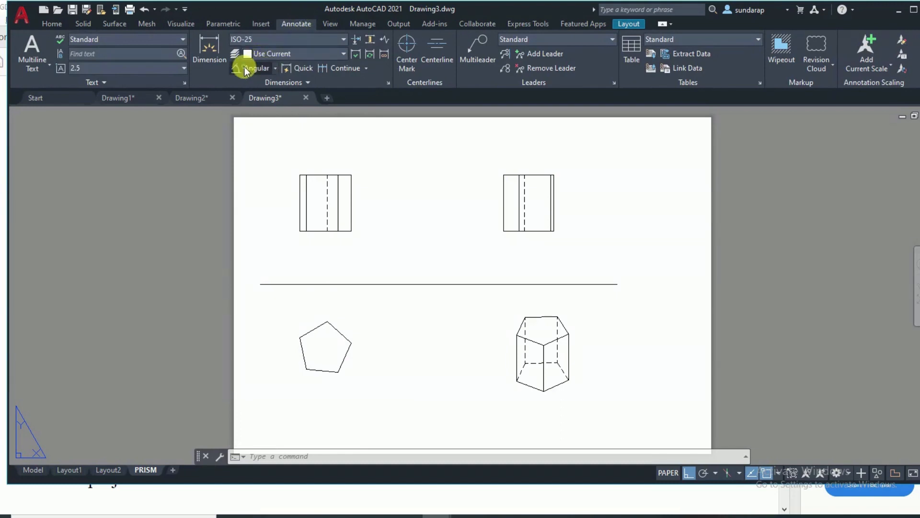
click(245, 70)
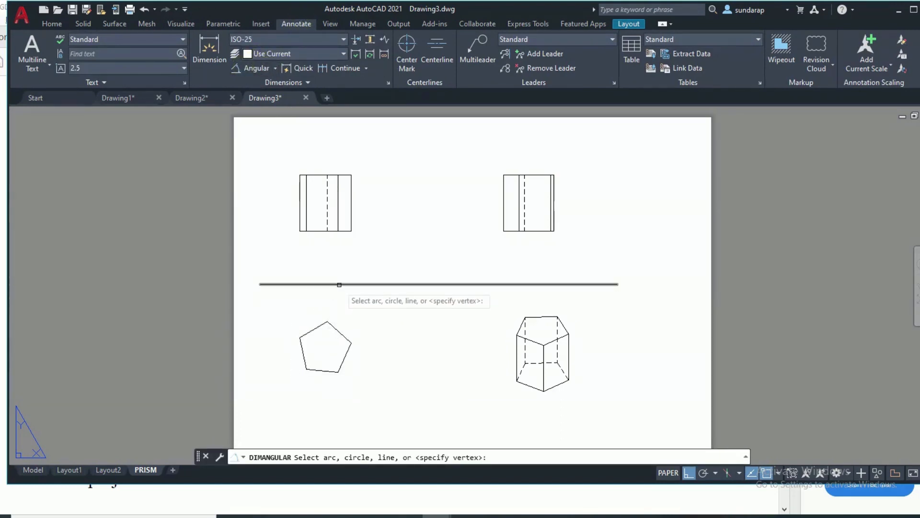
click(338, 284)
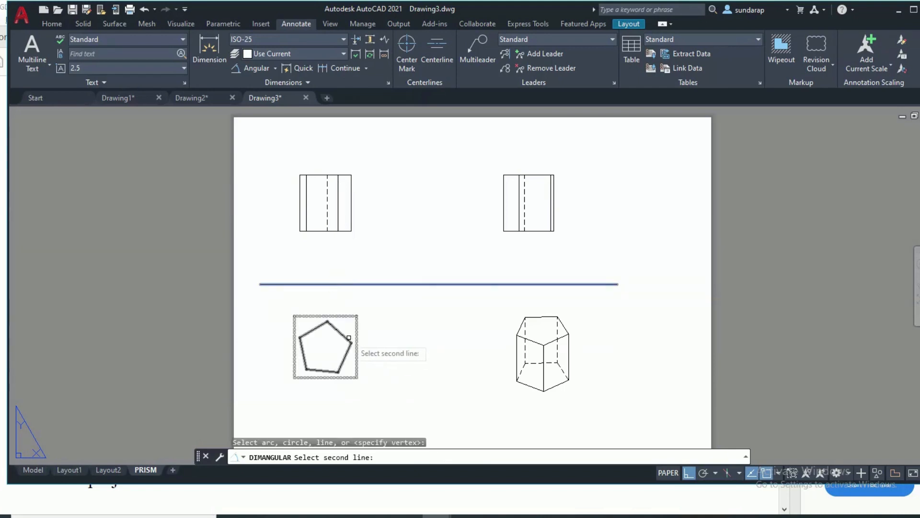
click(348, 338)
click(362, 311)
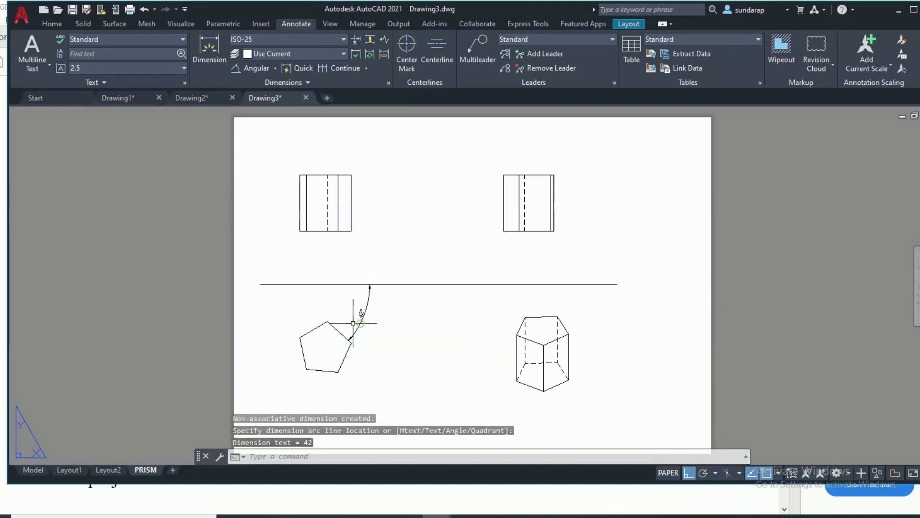
Add an angular dimension between the reference line and the pentagon's upper-left edge, placed left of the pentagon.
key(Return)
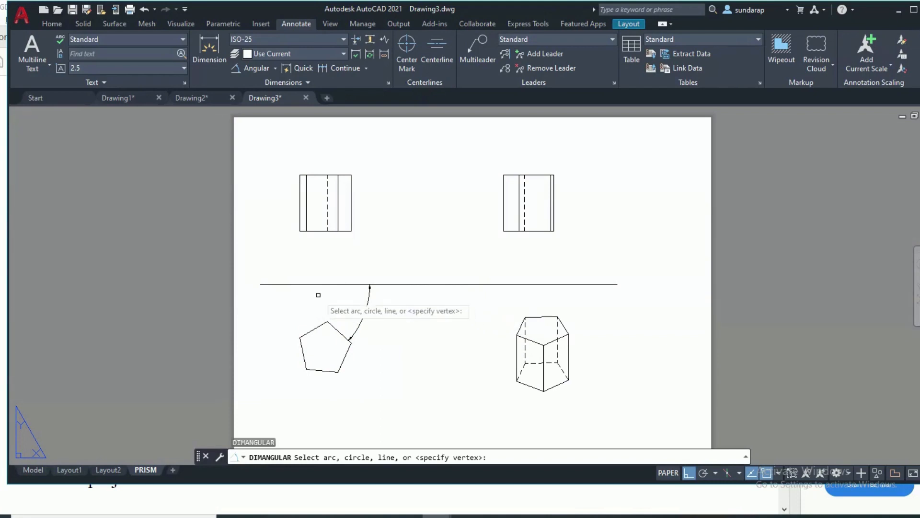
click(310, 284)
click(345, 337)
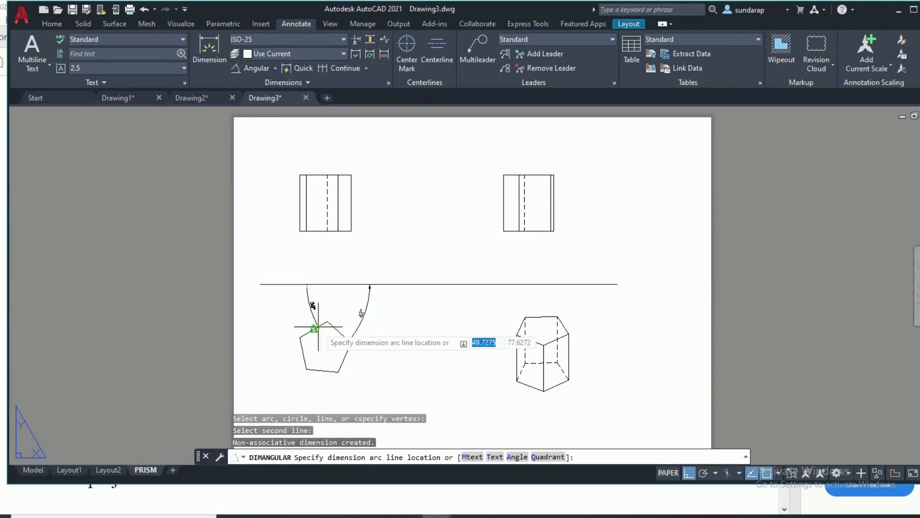
click(276, 328)
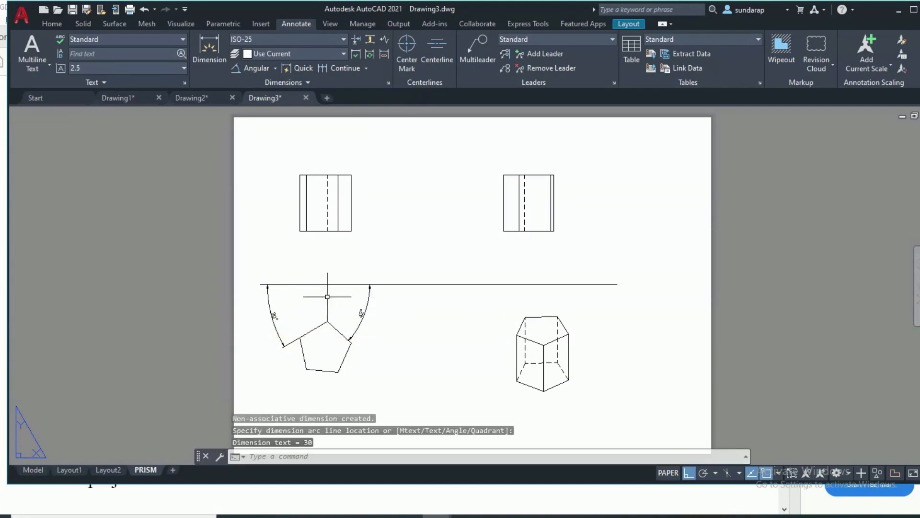
Add aligned dimensions to the pentagon's lower-right edge and to the left side of the front view.
click(277, 71)
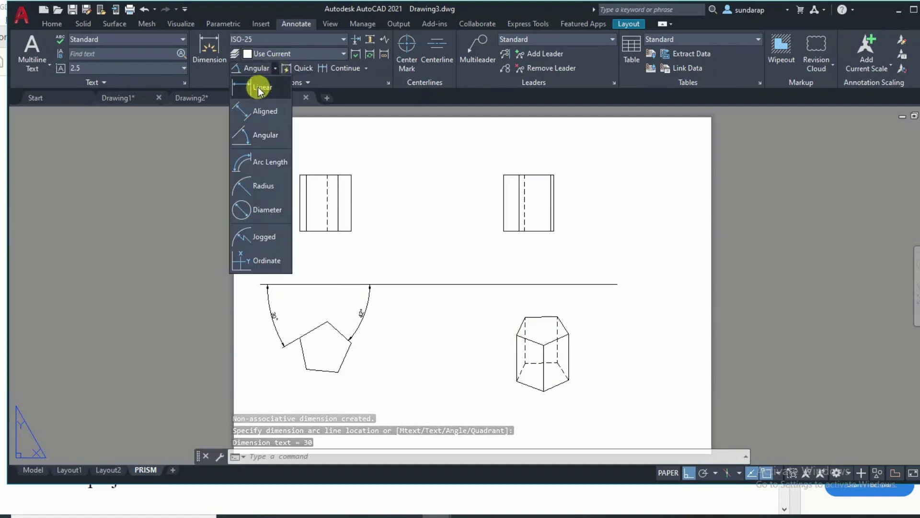
click(257, 114)
click(338, 371)
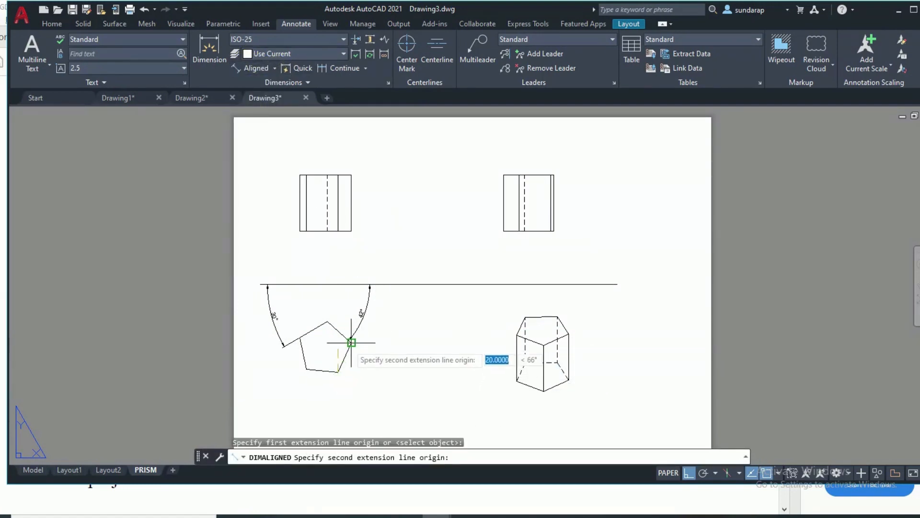
click(349, 340)
click(364, 350)
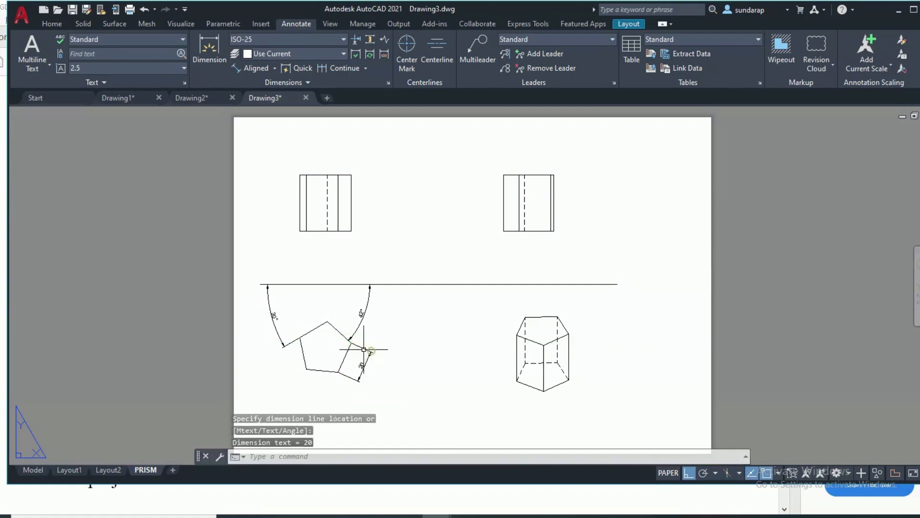
key(Return)
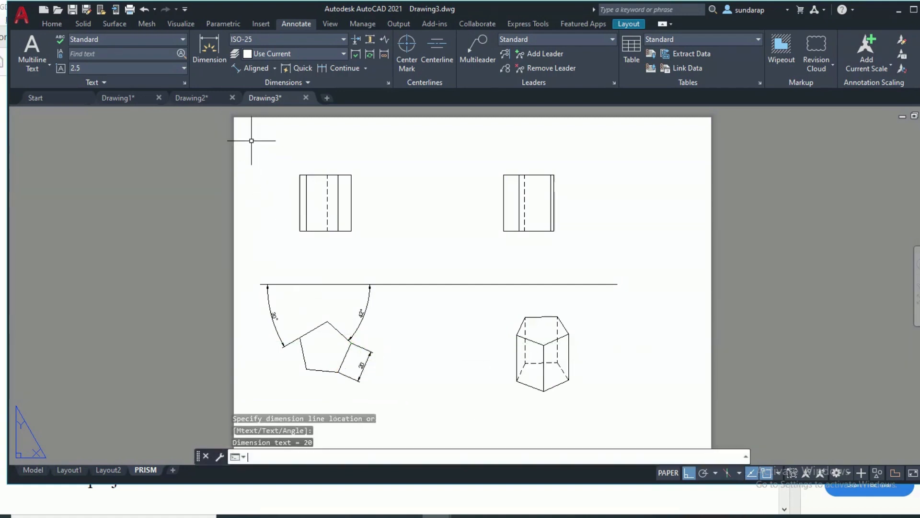
click(300, 231)
click(300, 175)
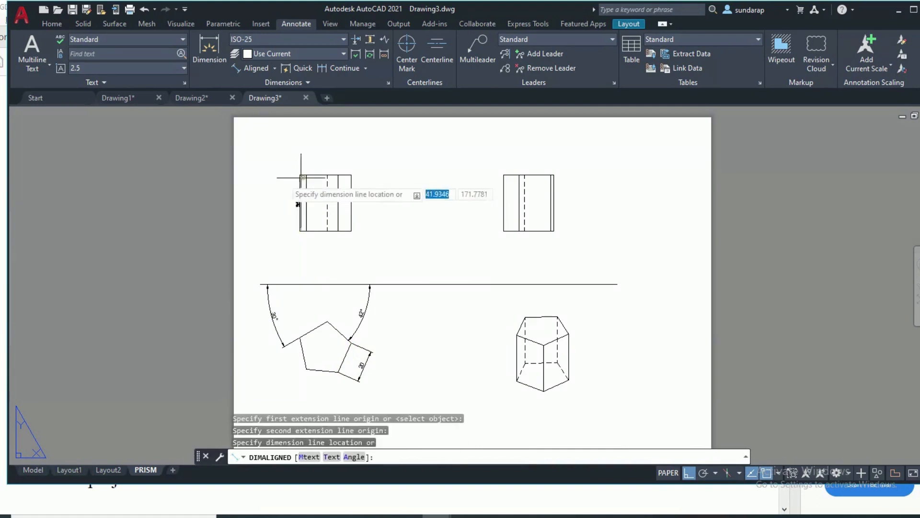
click(269, 204)
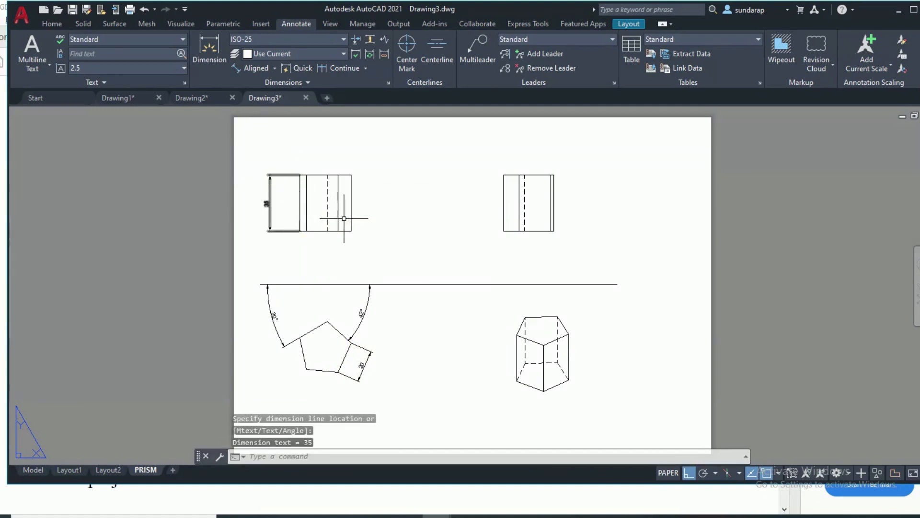
Delete the 42° angular dimension at the pentagon's upper right.
click(363, 319)
key(Delete)
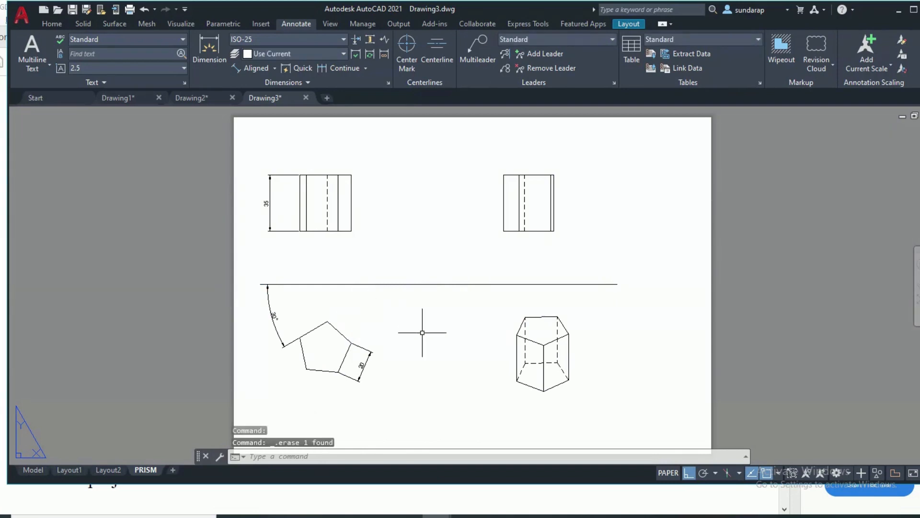